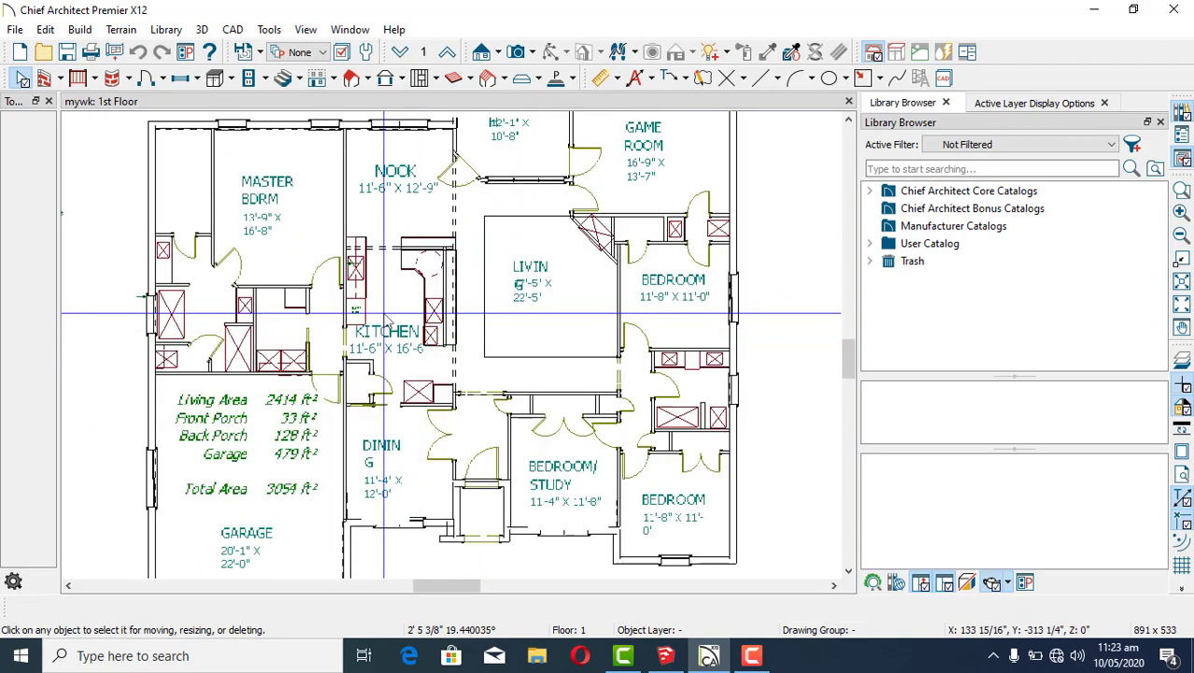
pyautogui.scroll(-4, 184, 198)
pyautogui.moveTo(290, 235); pyautogui.dragTo(443, 306, button='middle')
pyautogui.scroll(1, 443, 306)
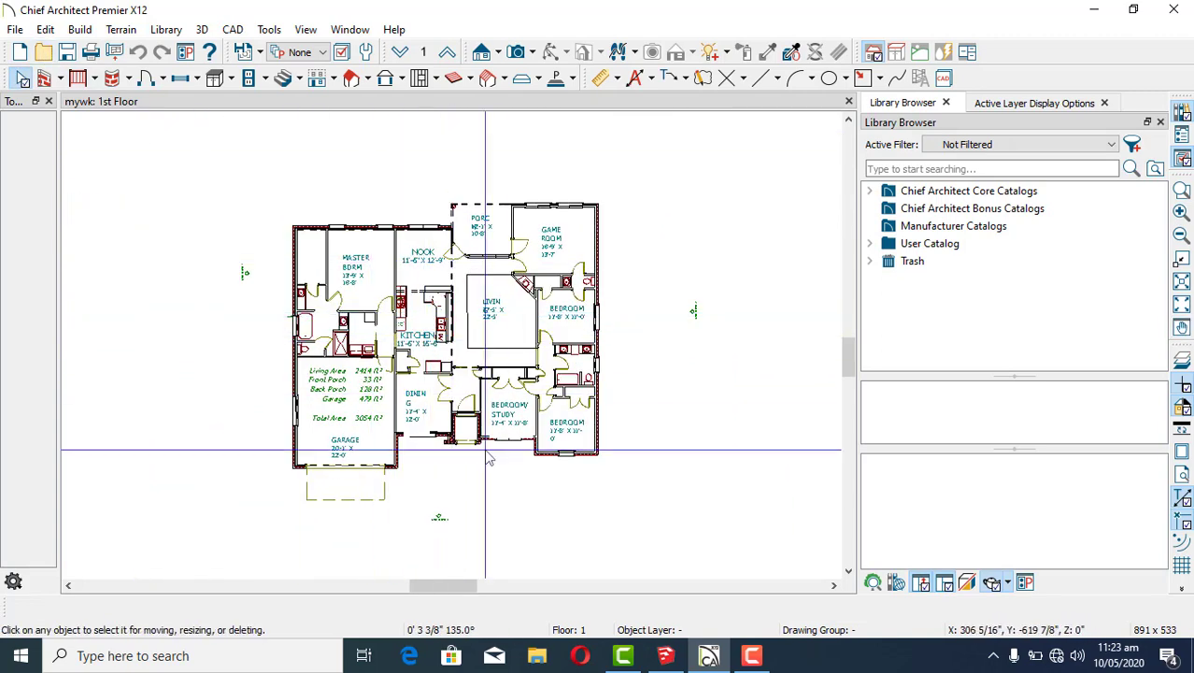
# Switch to SketchUp and close the V-Ray frame buffer and the V-Ray Asset Editor.
pyautogui.click(665, 658)
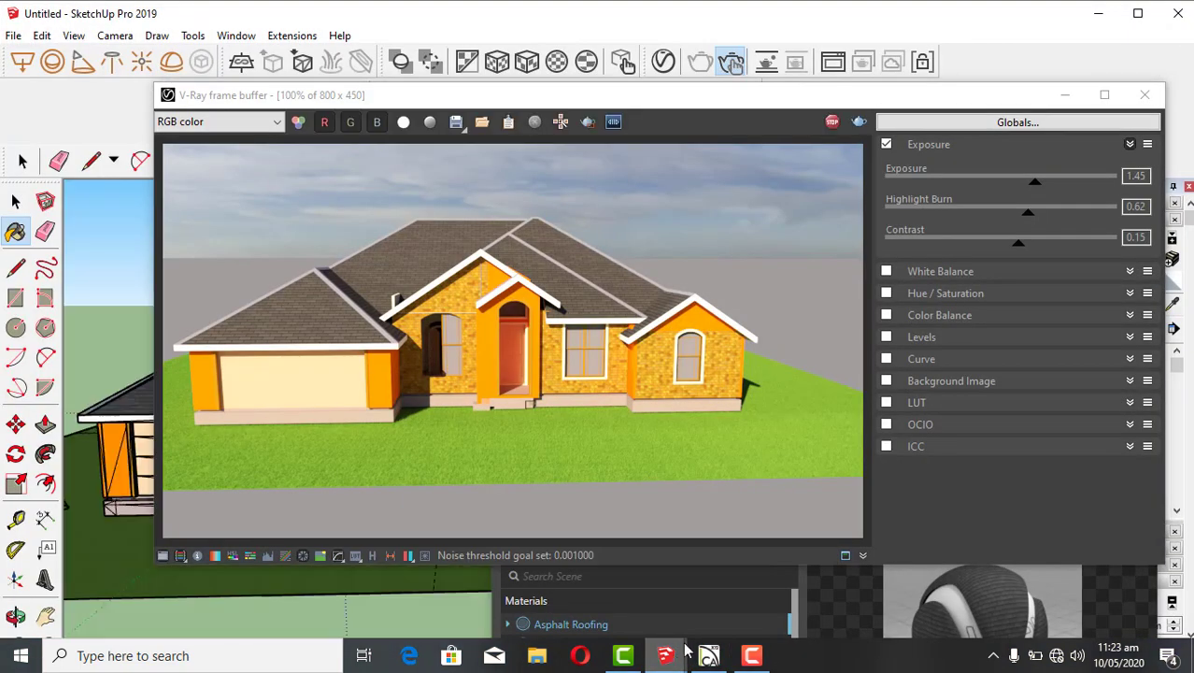
pyautogui.click(1138, 98)
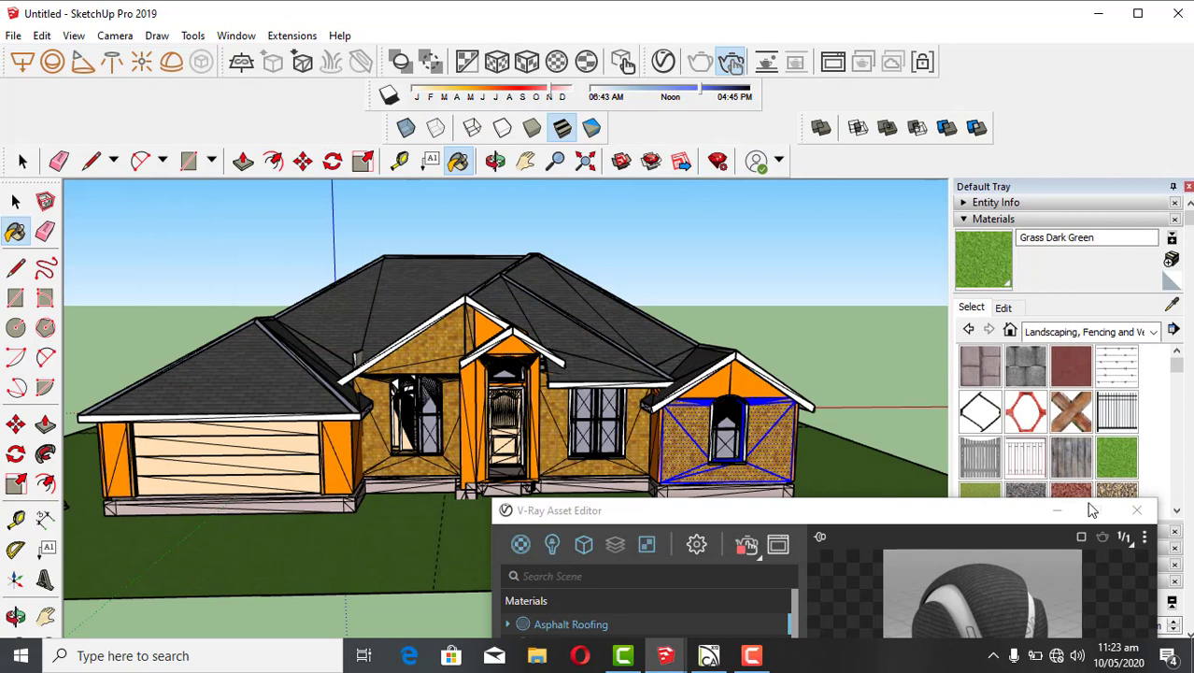
pyautogui.click(1138, 513)
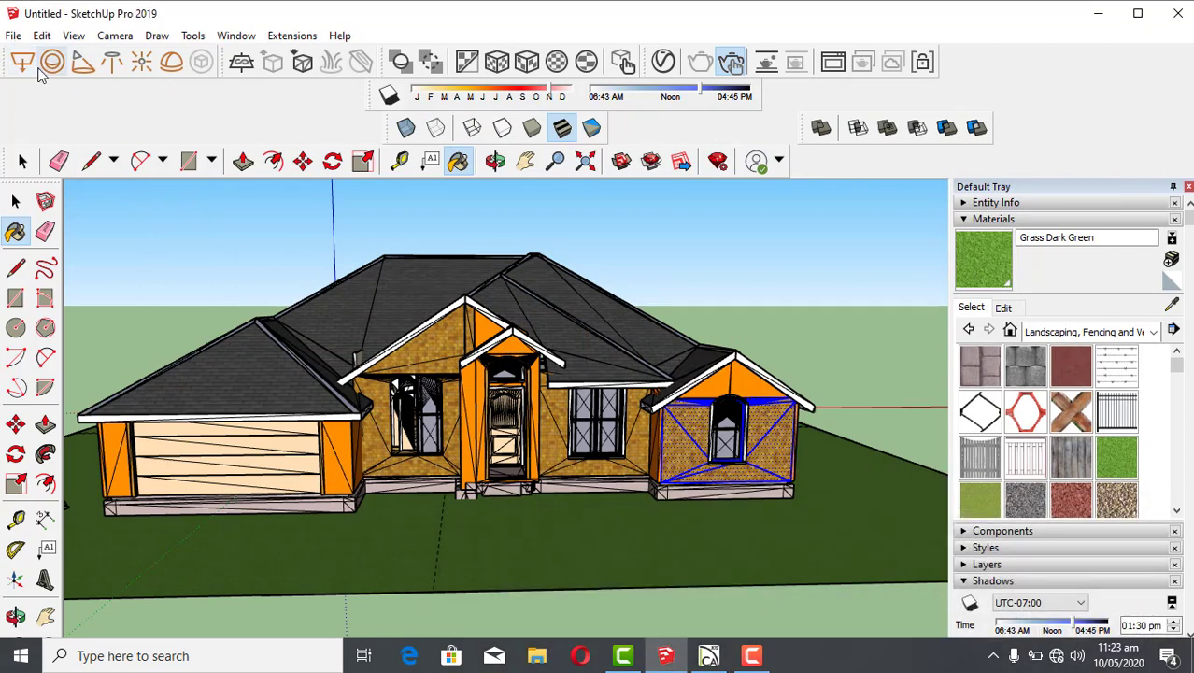
# Start a new model without saving the current one, and erase the default person figure.
pyautogui.click(13, 36)
pyautogui.click(37, 56)
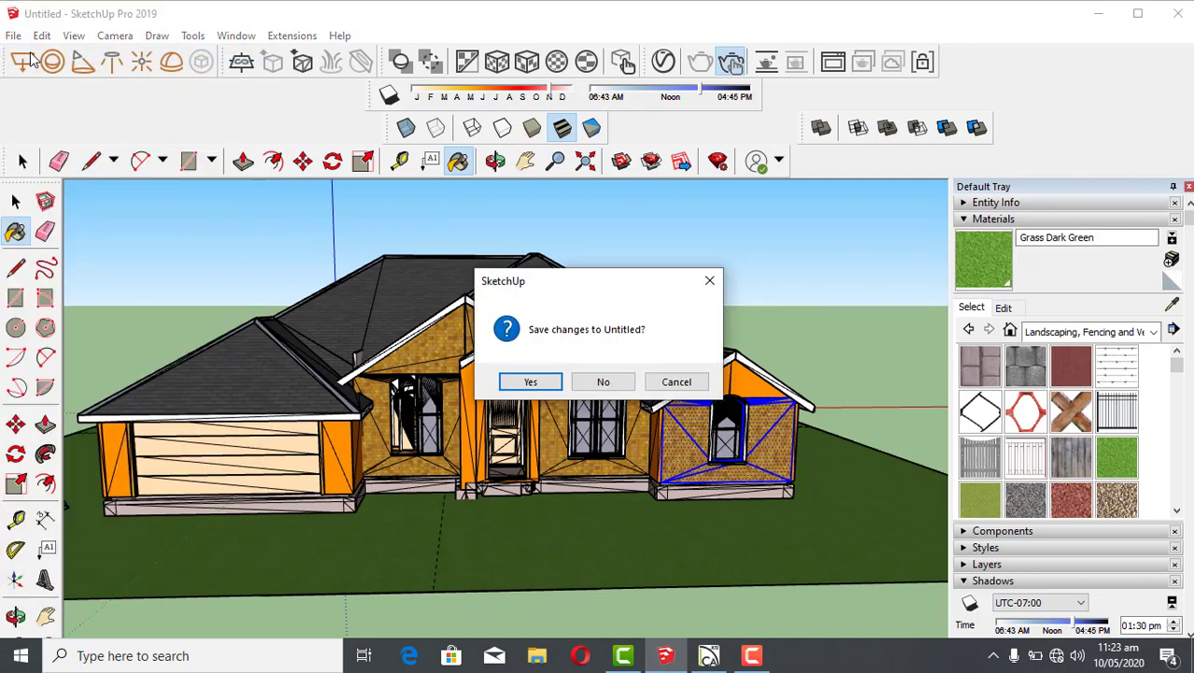
pyautogui.click(603, 381)
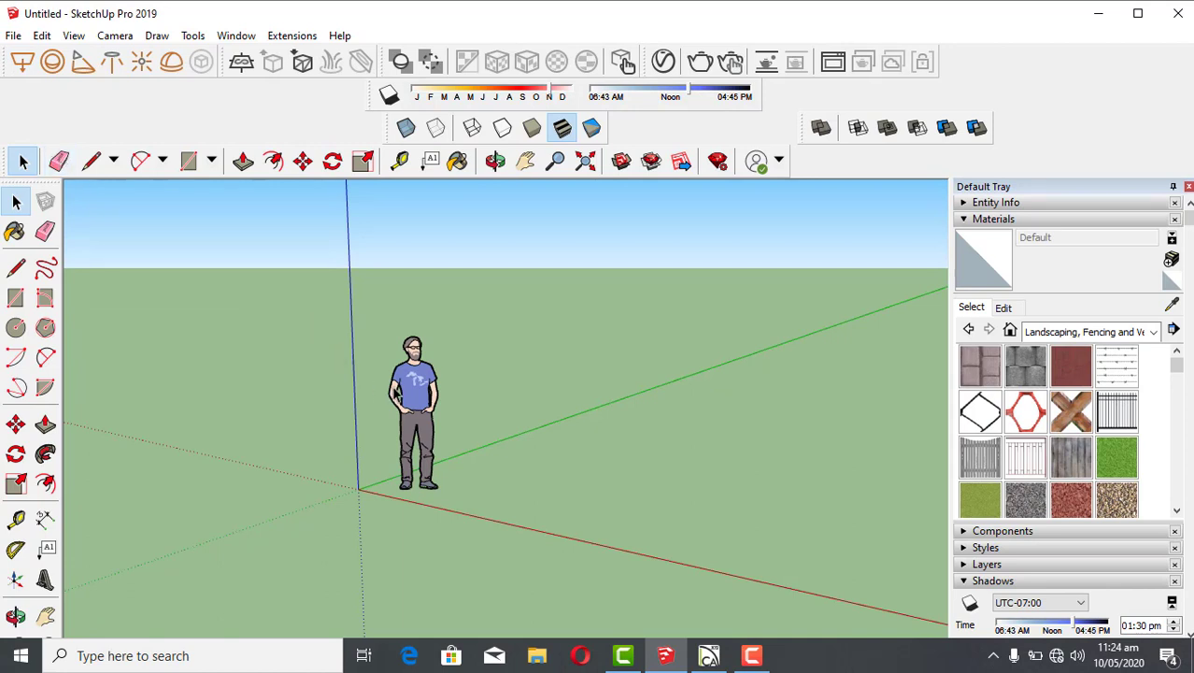
pyautogui.click(396, 395)
pyautogui.click(59, 161)
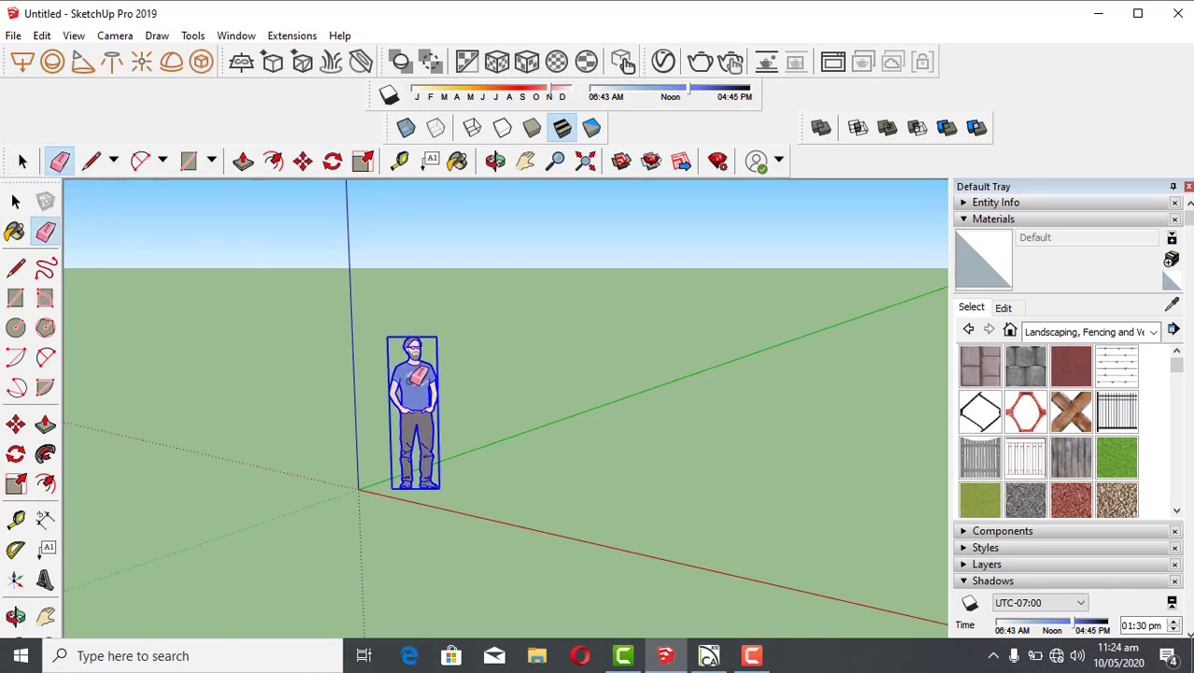
pyautogui.click(422, 353)
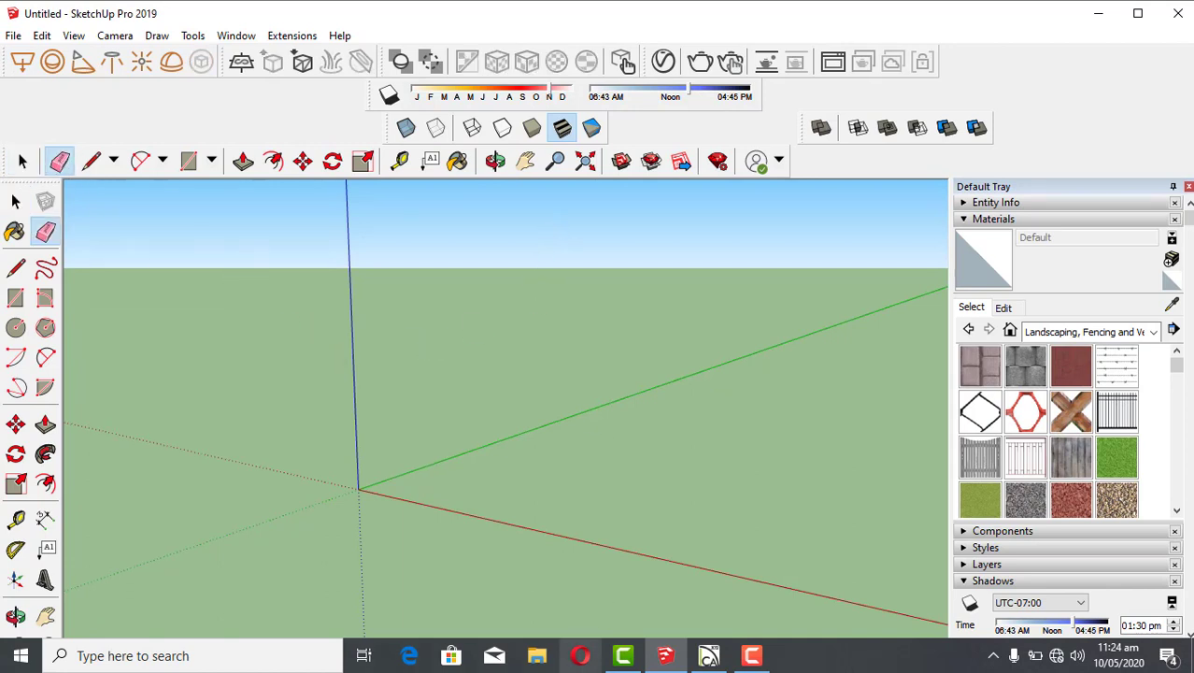
# Switch to Chief Architect and create a Perspective Full Overview camera showing the front of the house.
pyautogui.click(708, 655)
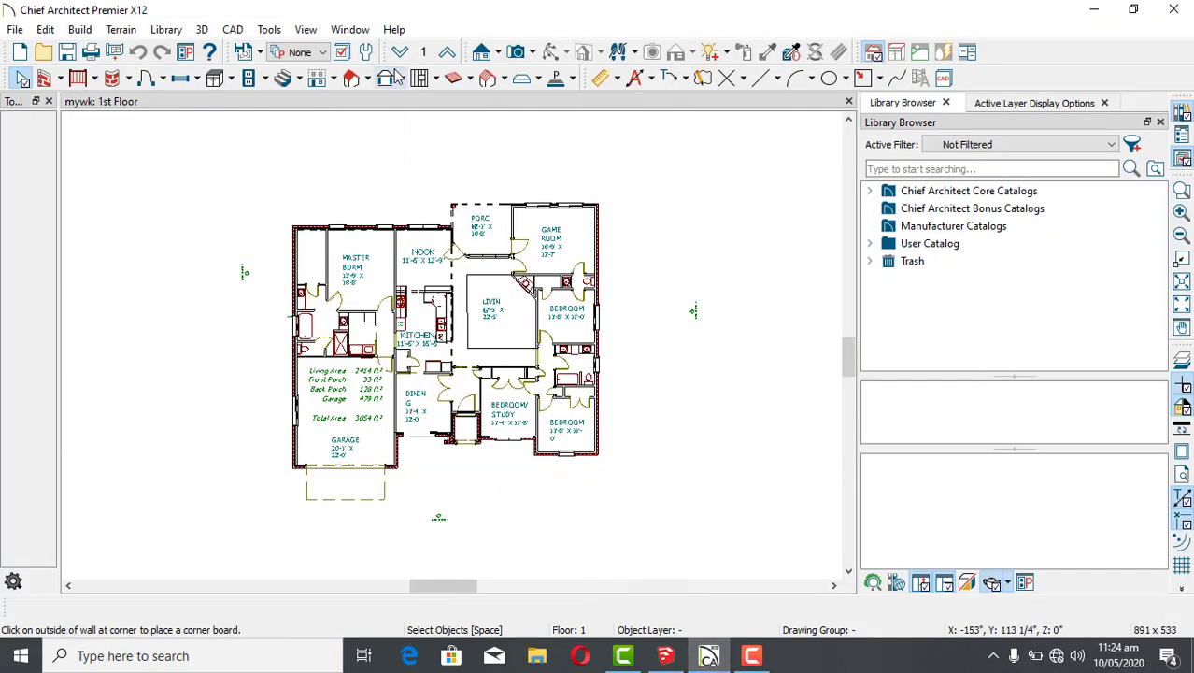
pyautogui.click(532, 53)
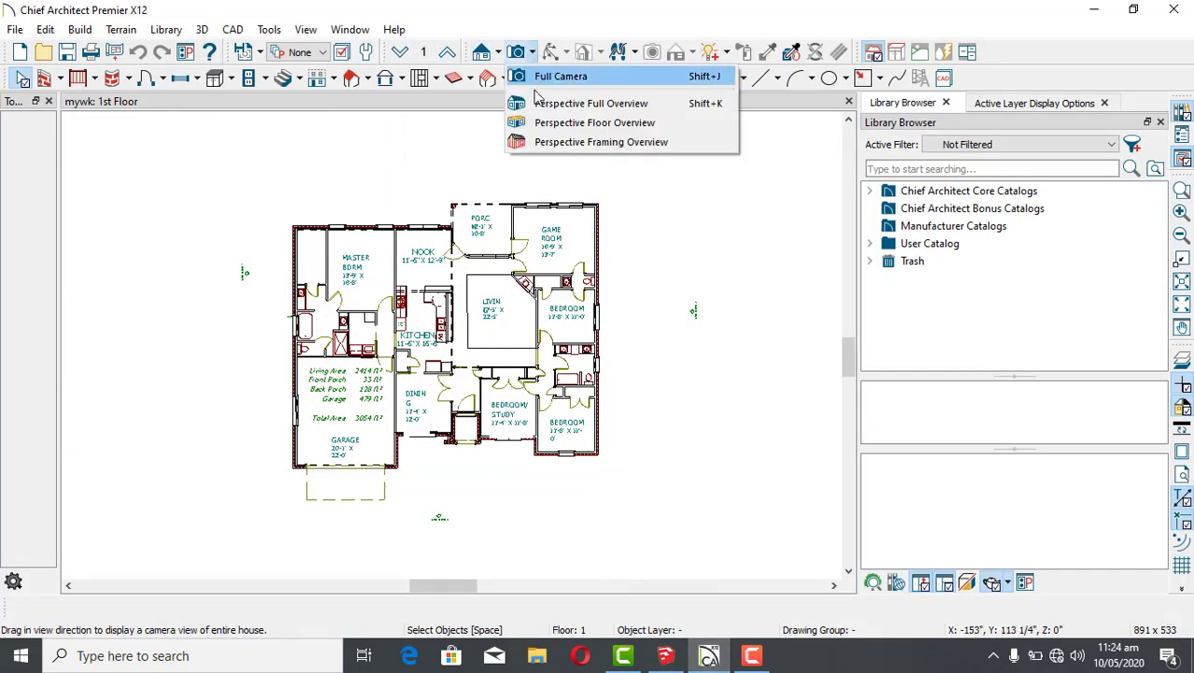
pyautogui.click(531, 109)
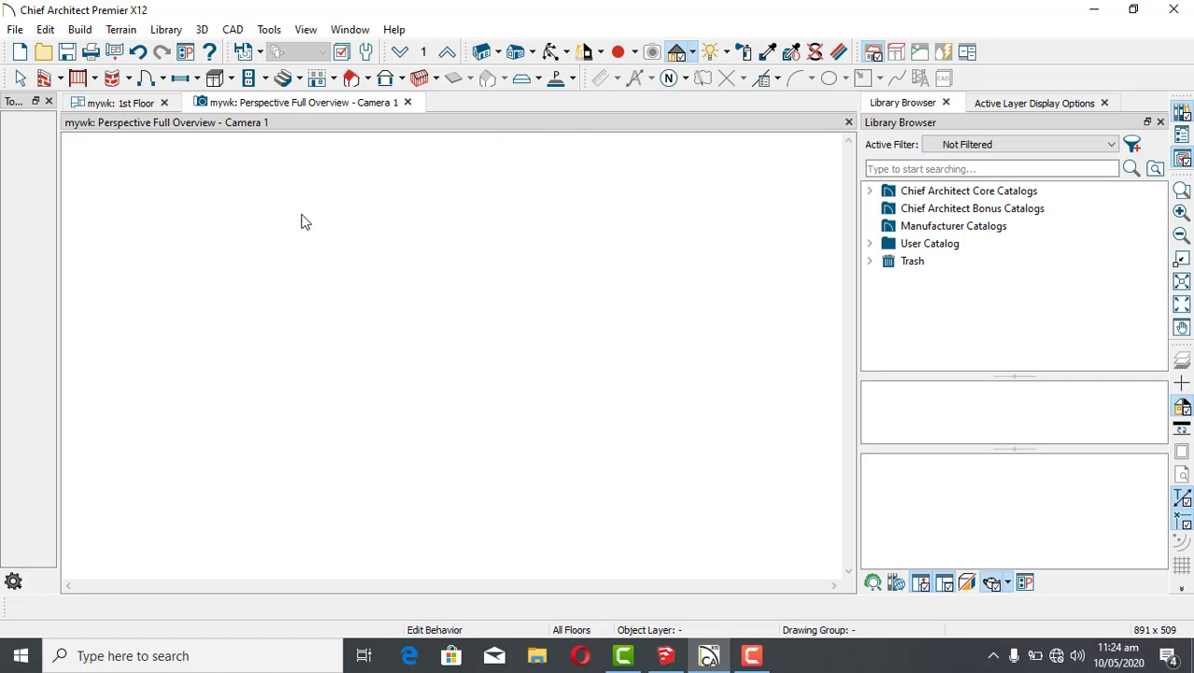
pyautogui.moveTo(421, 453); pyautogui.dragTo(397, 318)
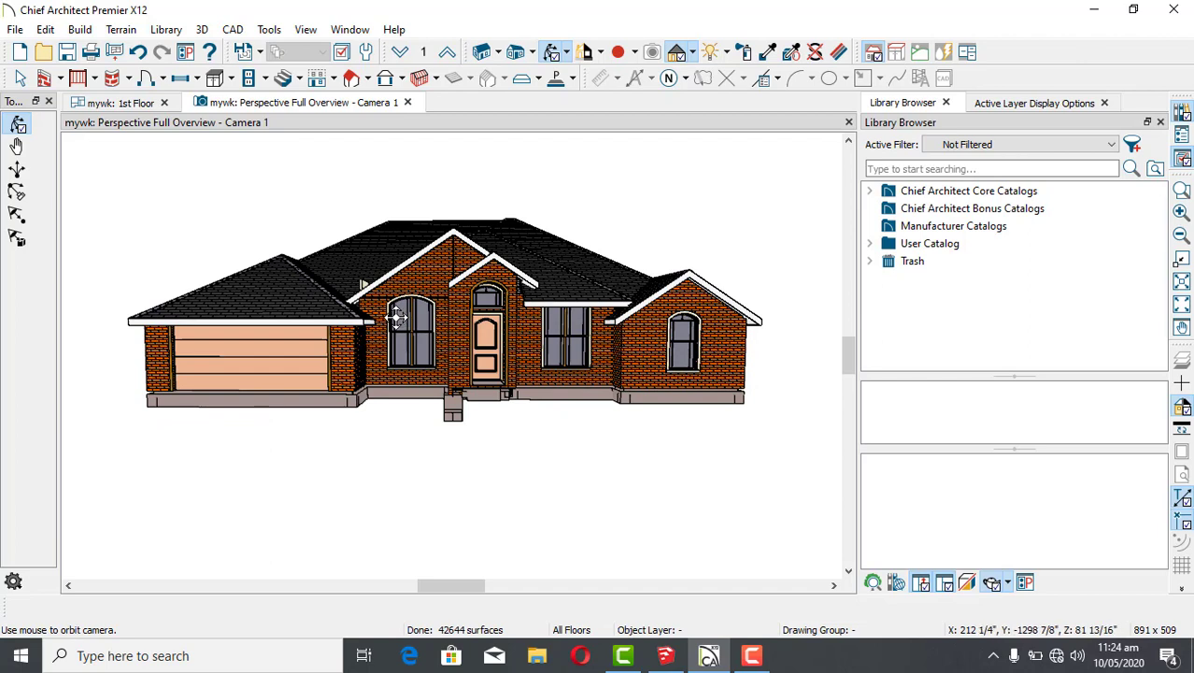
pyautogui.moveTo(396, 318); pyautogui.dragTo(422, 295)
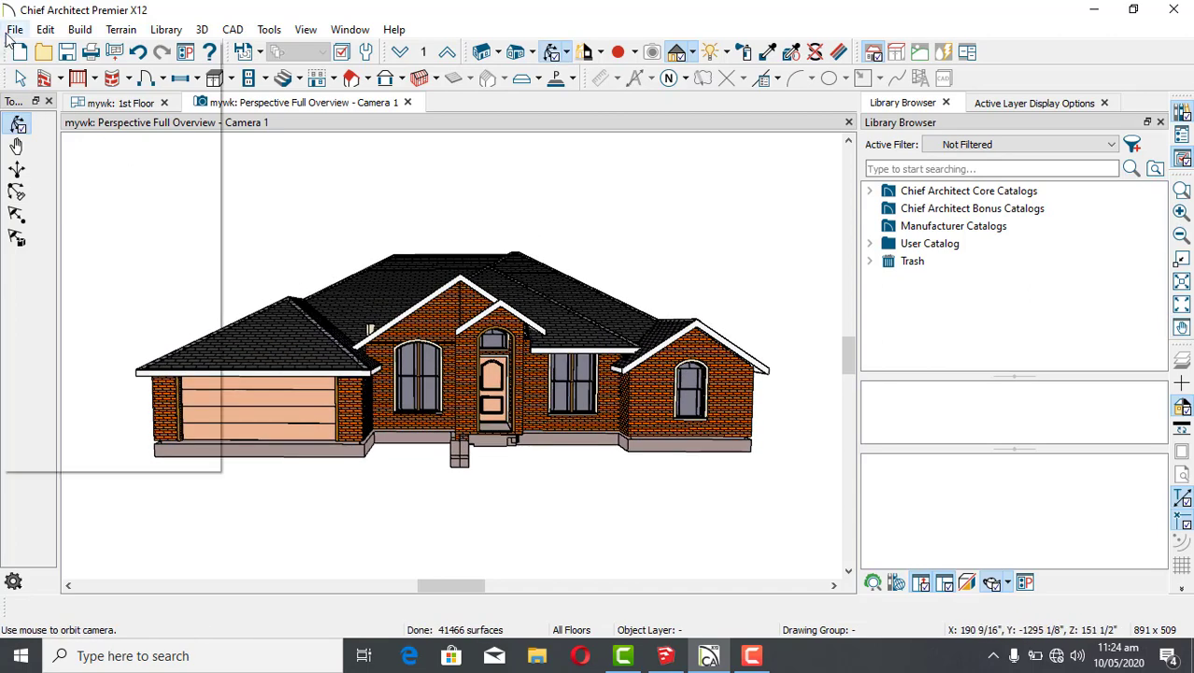
# Export the house as a 3DS model to the Desktop as EXPORT54.3ds, replacing the existing file.
pyautogui.click(9, 31)
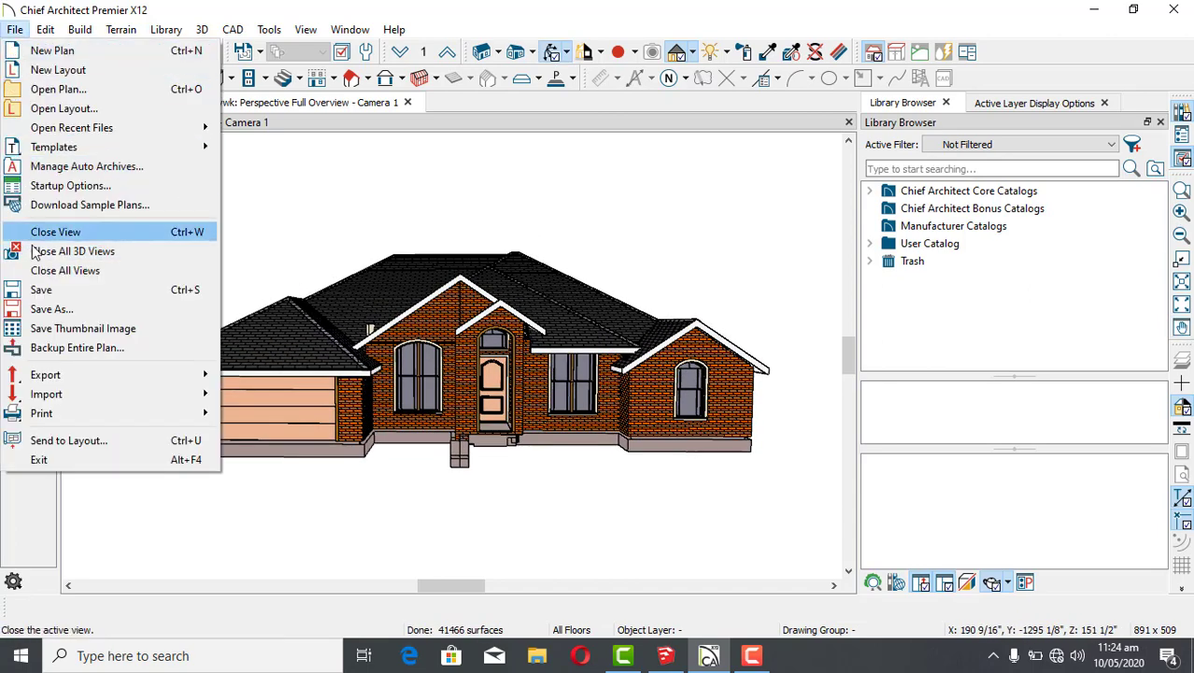
pyautogui.moveTo(56, 375)
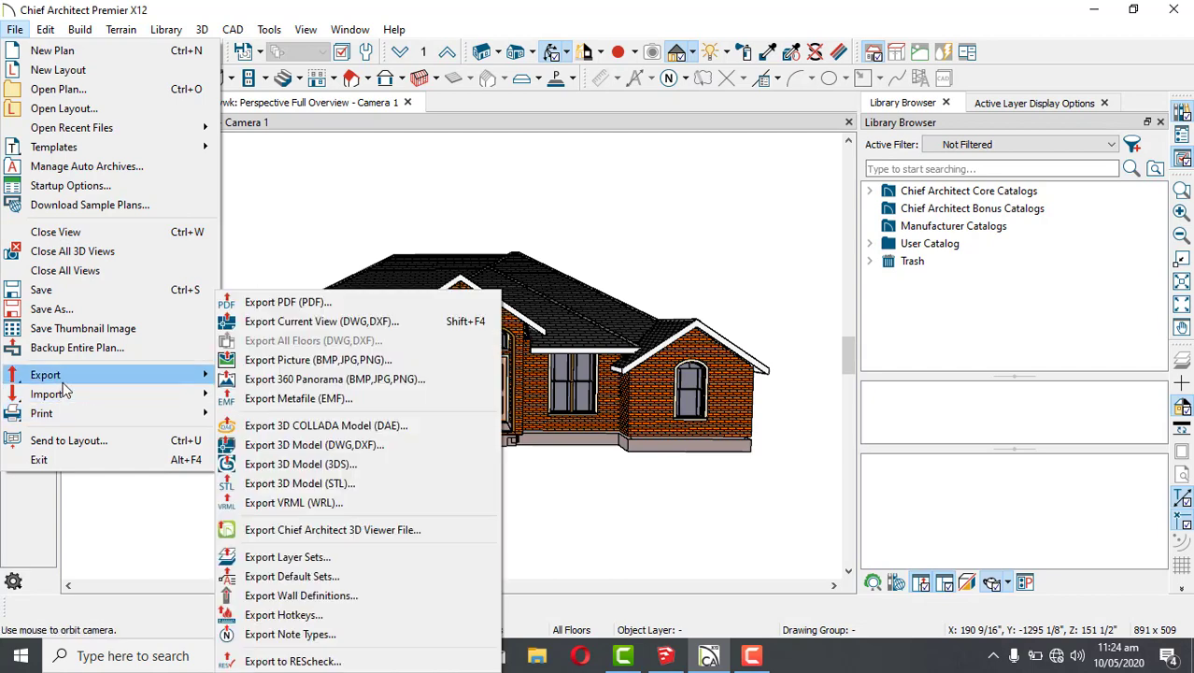
pyautogui.click(338, 465)
pyautogui.click(522, 321)
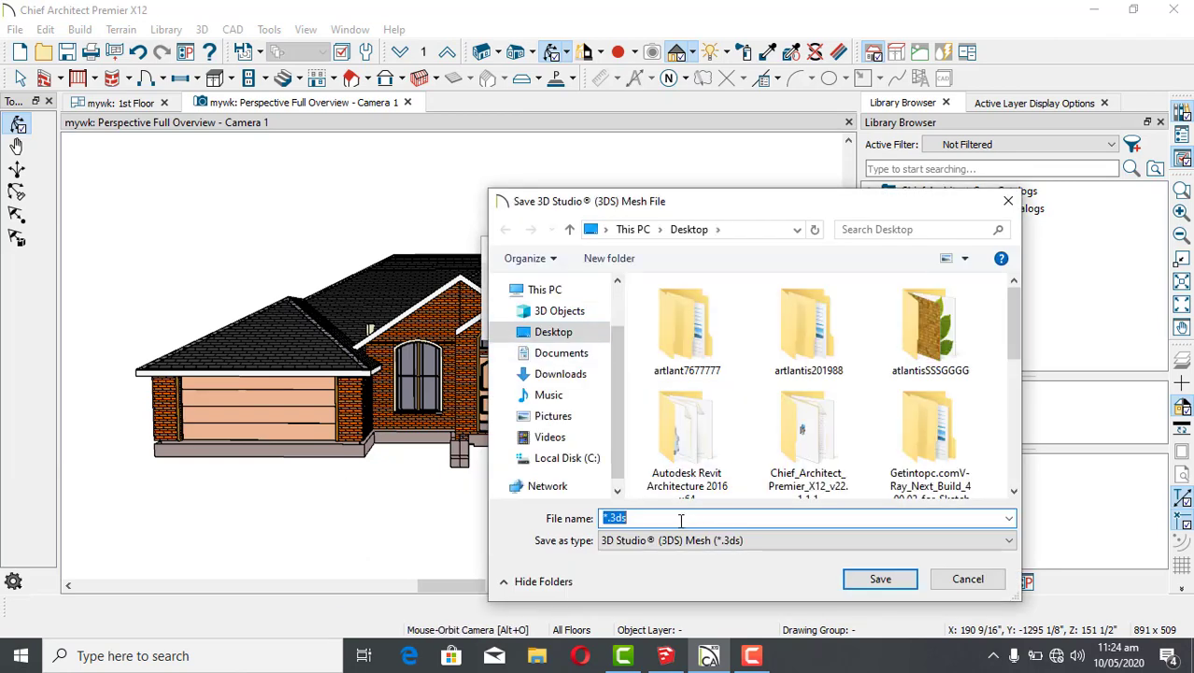
pyautogui.write('e')
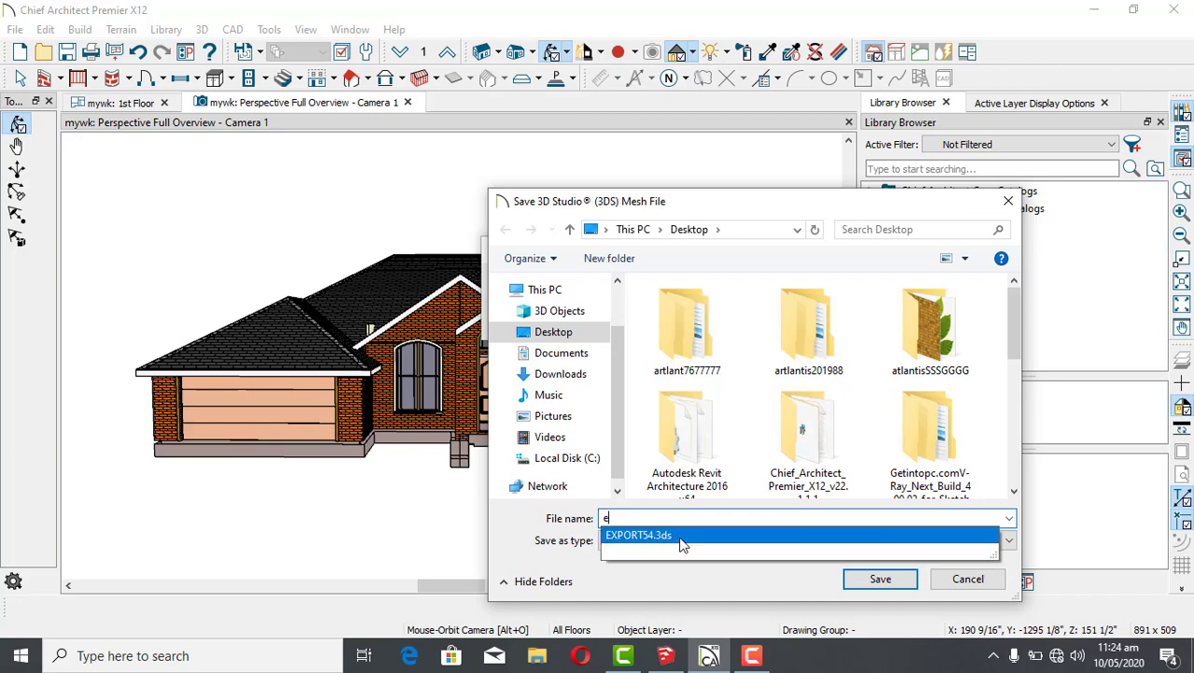
pyautogui.click(683, 546)
pyautogui.click(884, 582)
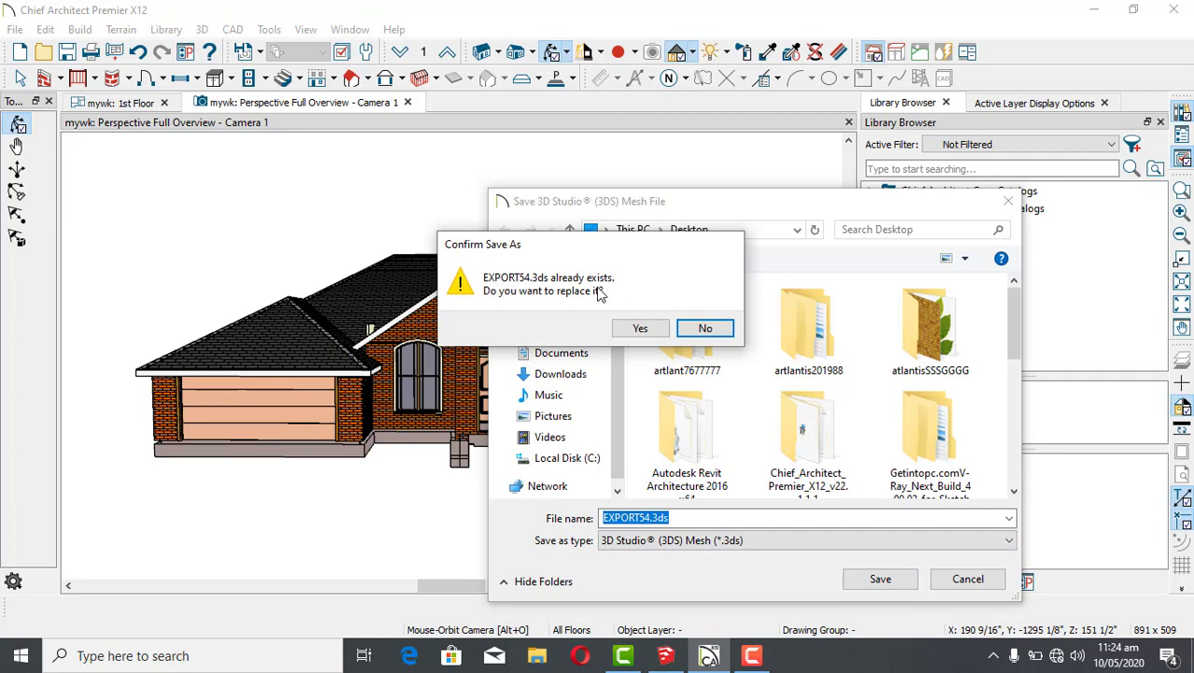
pyautogui.click(645, 327)
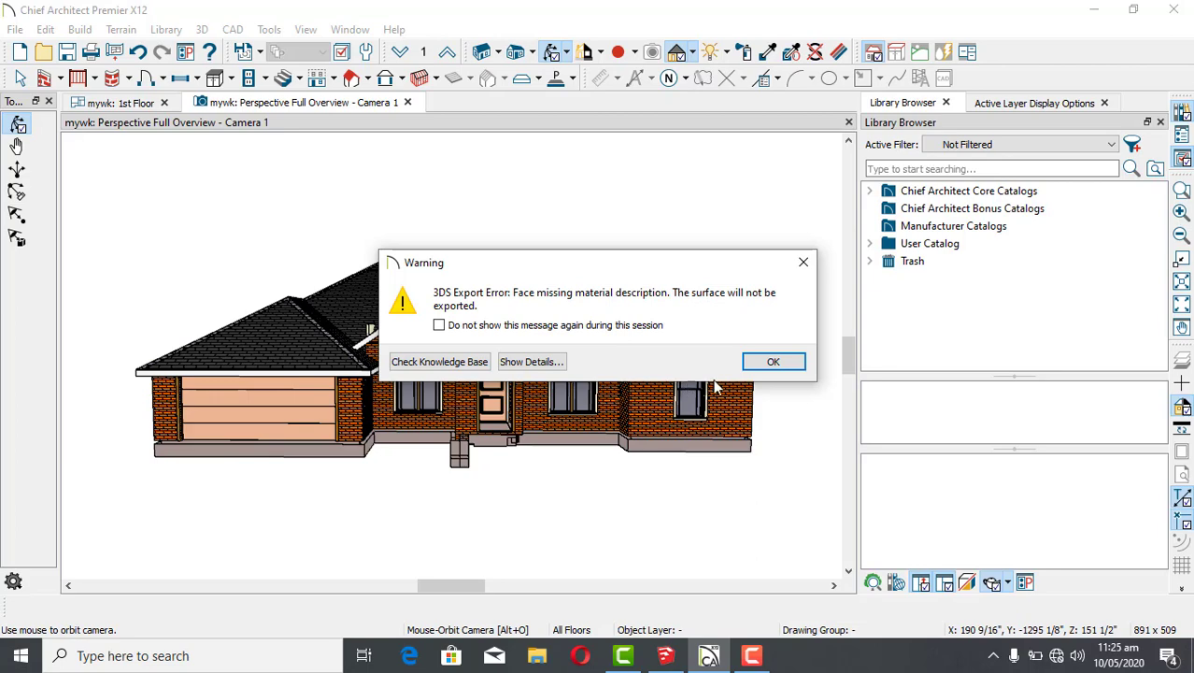
pyautogui.click(759, 363)
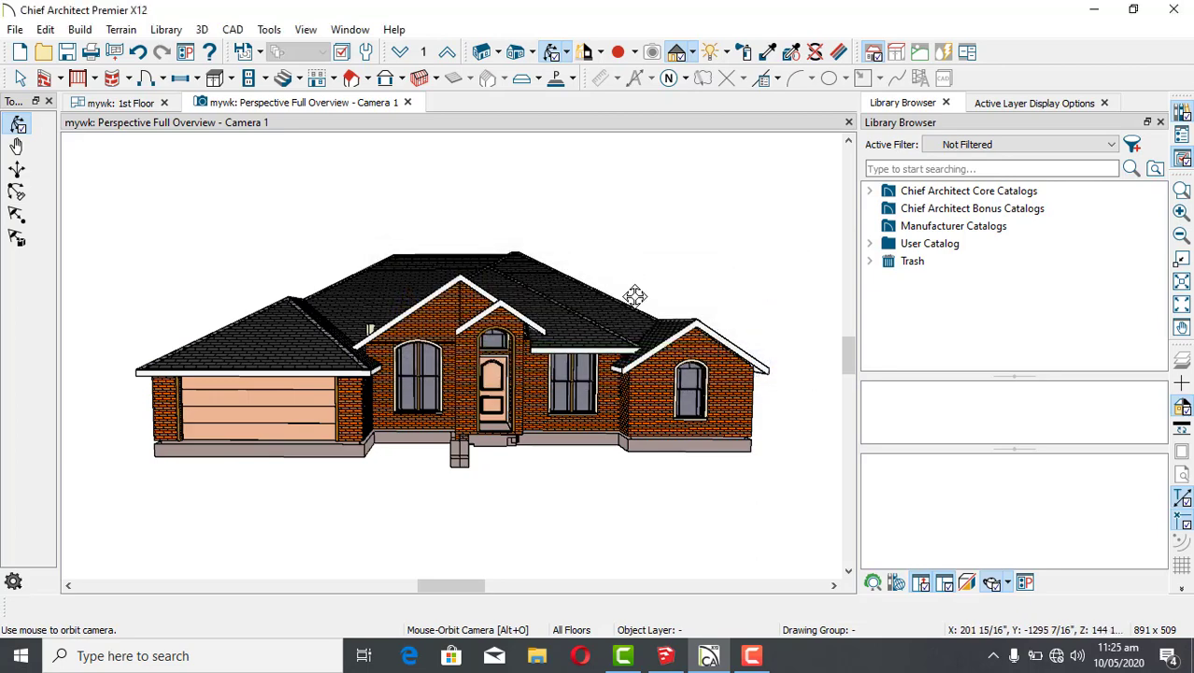
# Switch to SketchUp and import the 3DS file EXPORT54.3ds from the Desktop.
pyautogui.click(679, 664)
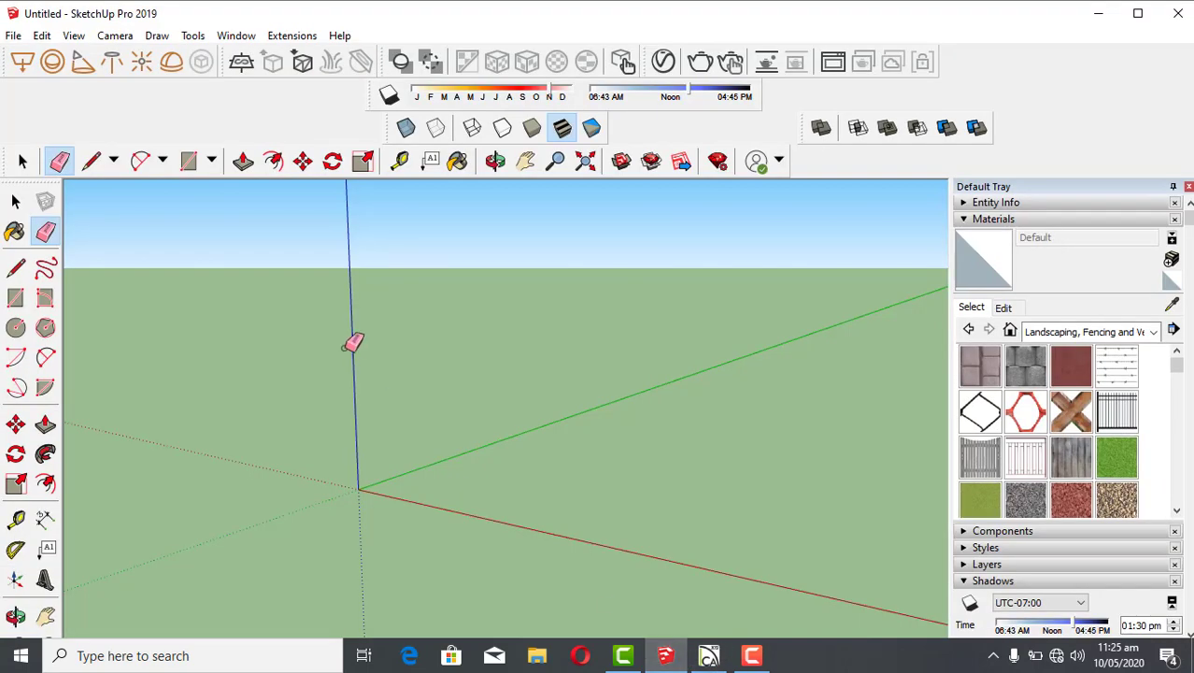
pyautogui.click(13, 34)
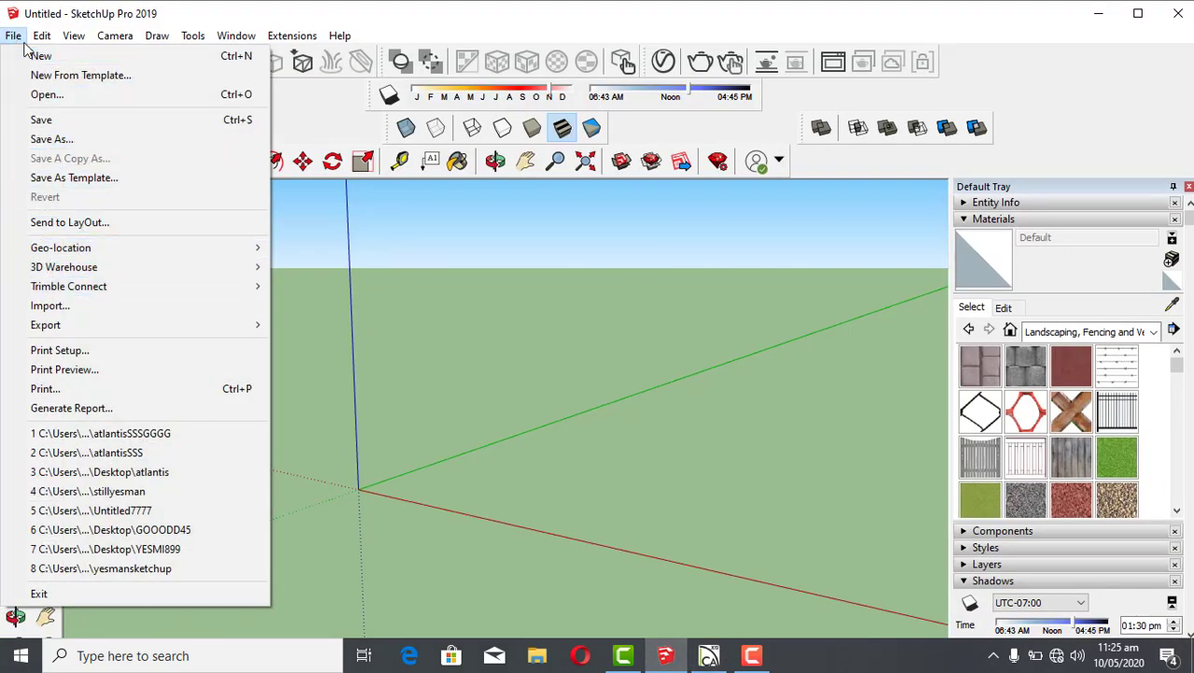
pyautogui.moveTo(42, 35)
pyautogui.click(728, 392)
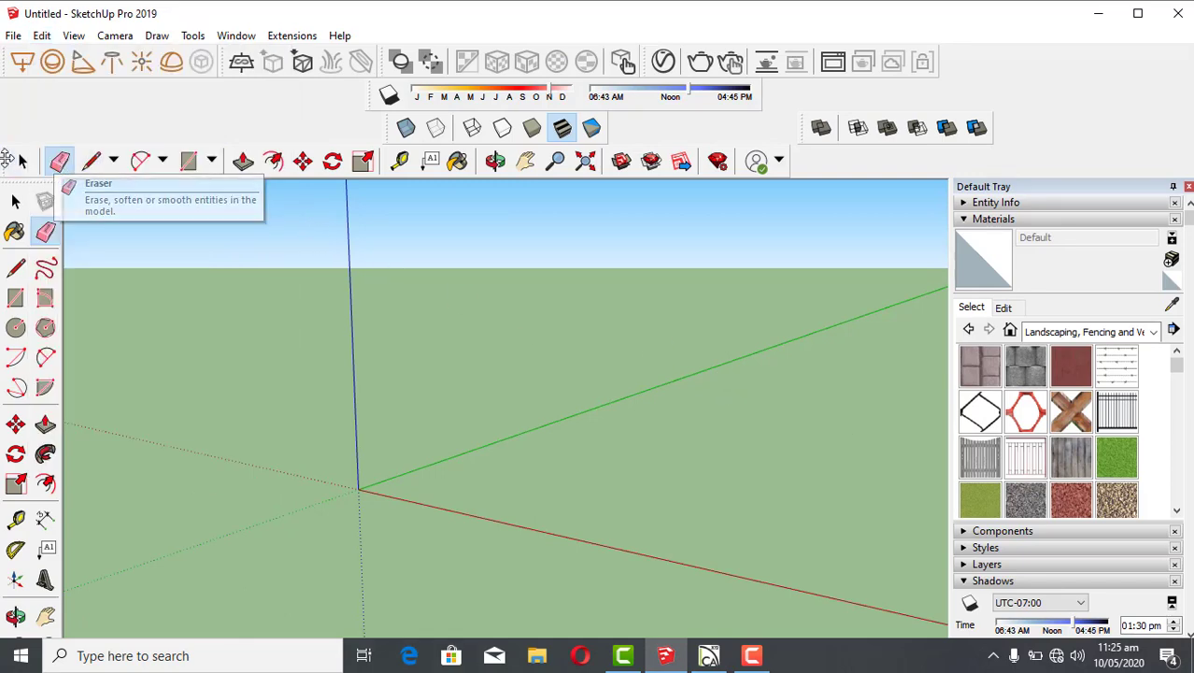
pyautogui.click(21, 163)
pyautogui.click(13, 35)
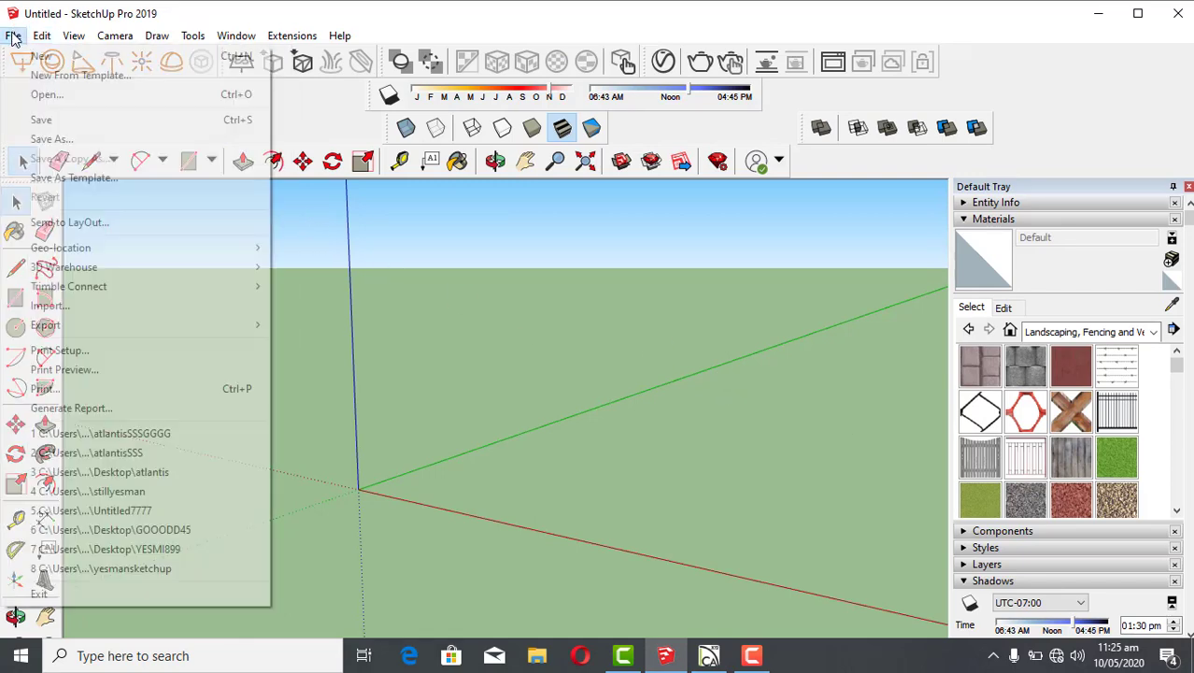
pyautogui.click(138, 308)
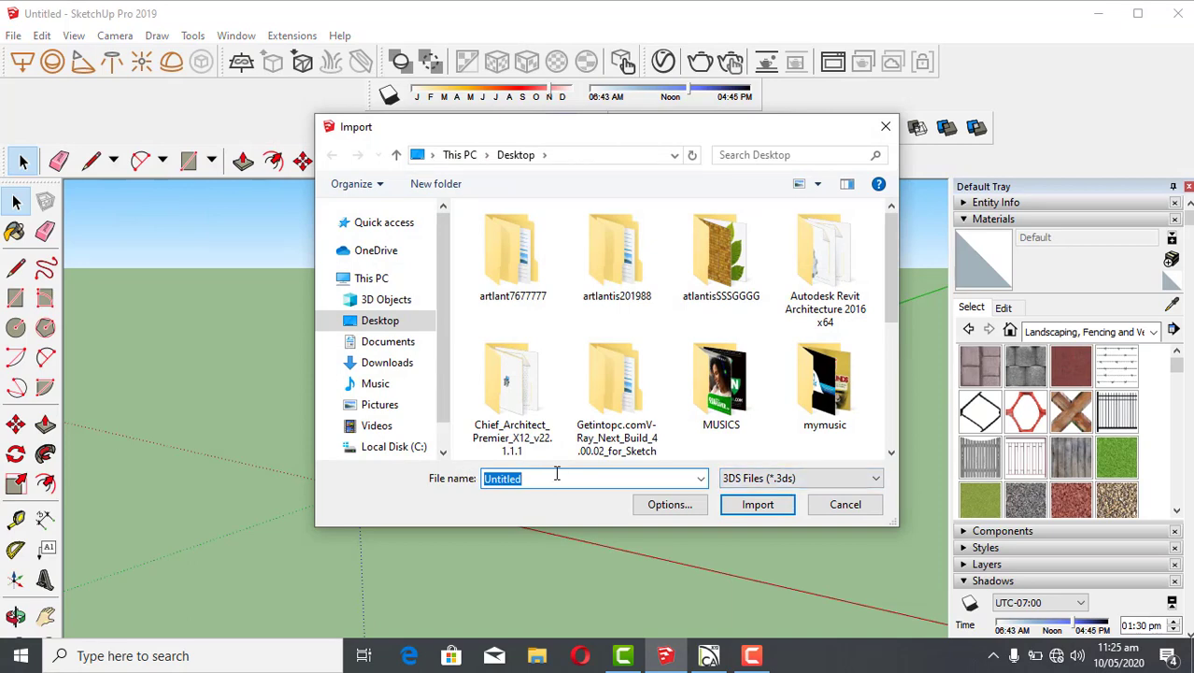
pyautogui.write('e')
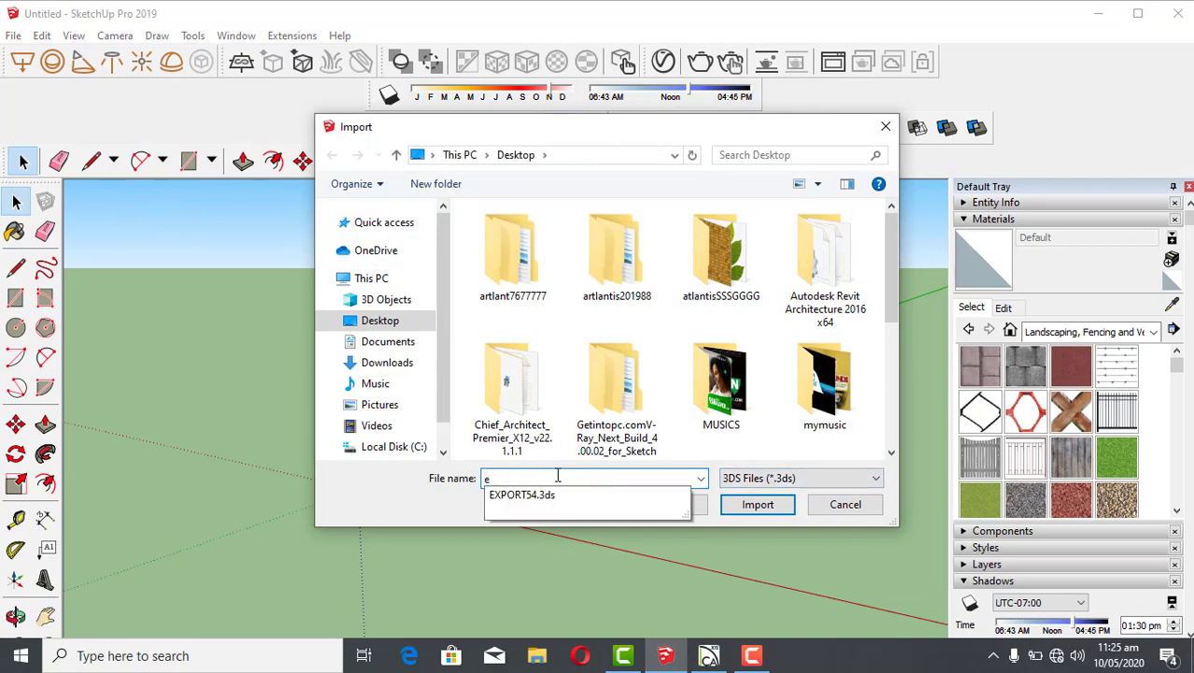
pyautogui.click(554, 495)
pyautogui.click(764, 504)
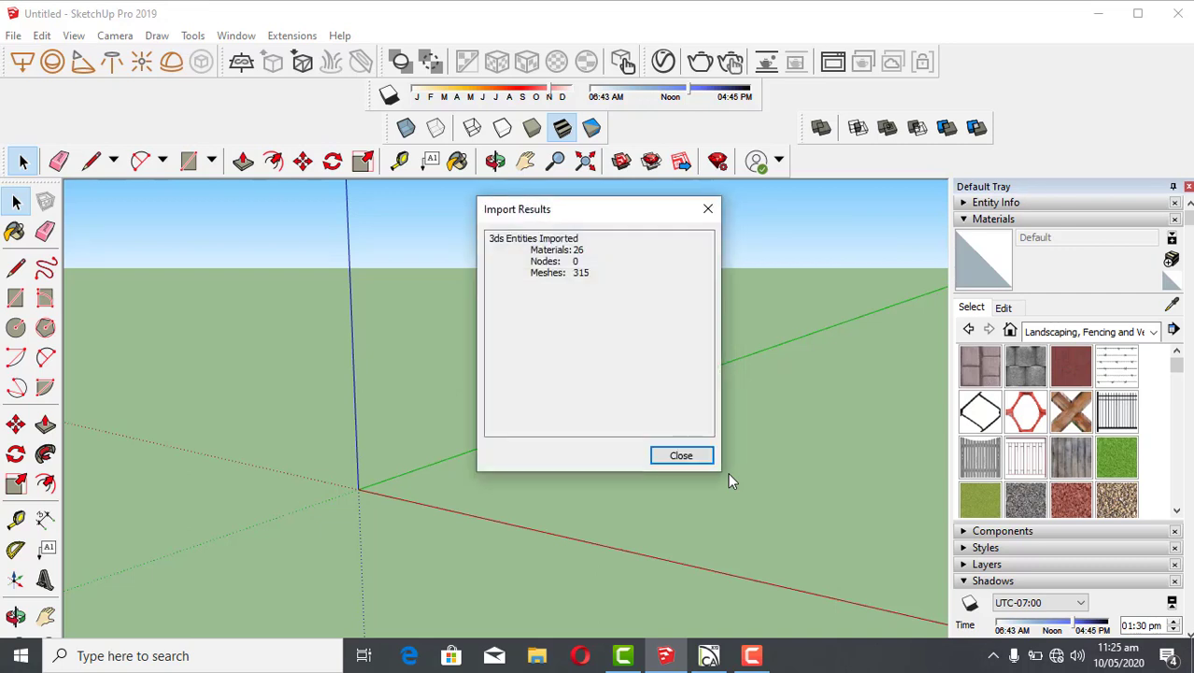
pyautogui.click(675, 456)
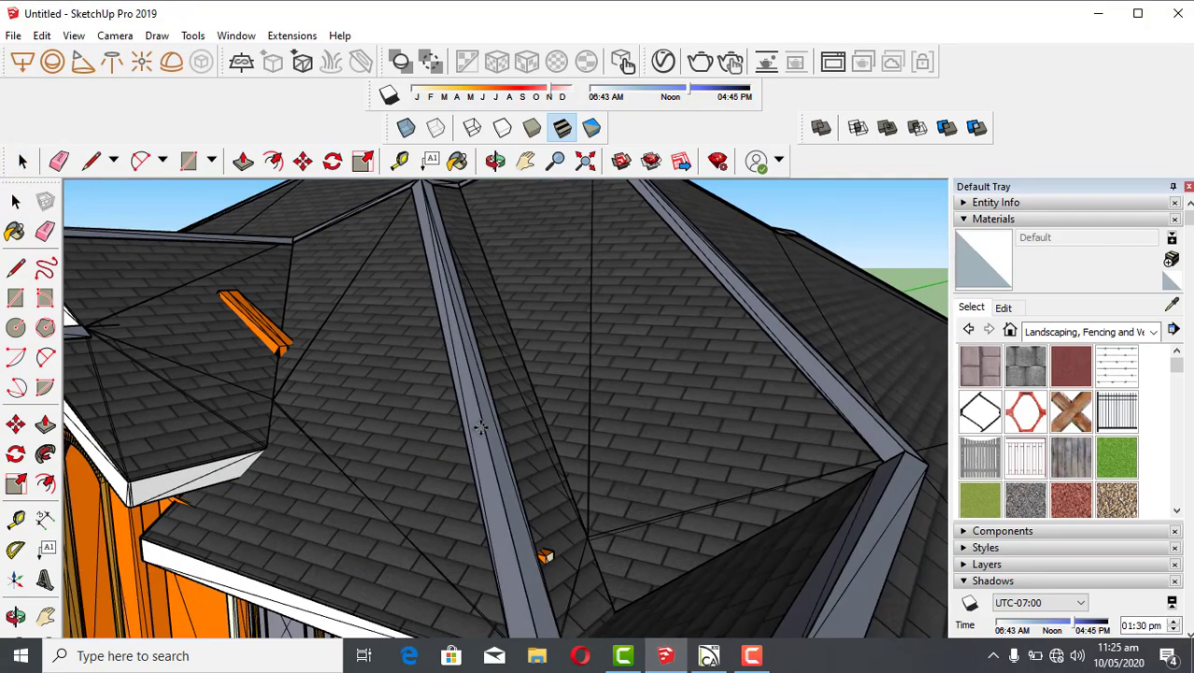
# Place the imported house model in the scene and deselect it.
pyautogui.hotkey('shift', 'z')
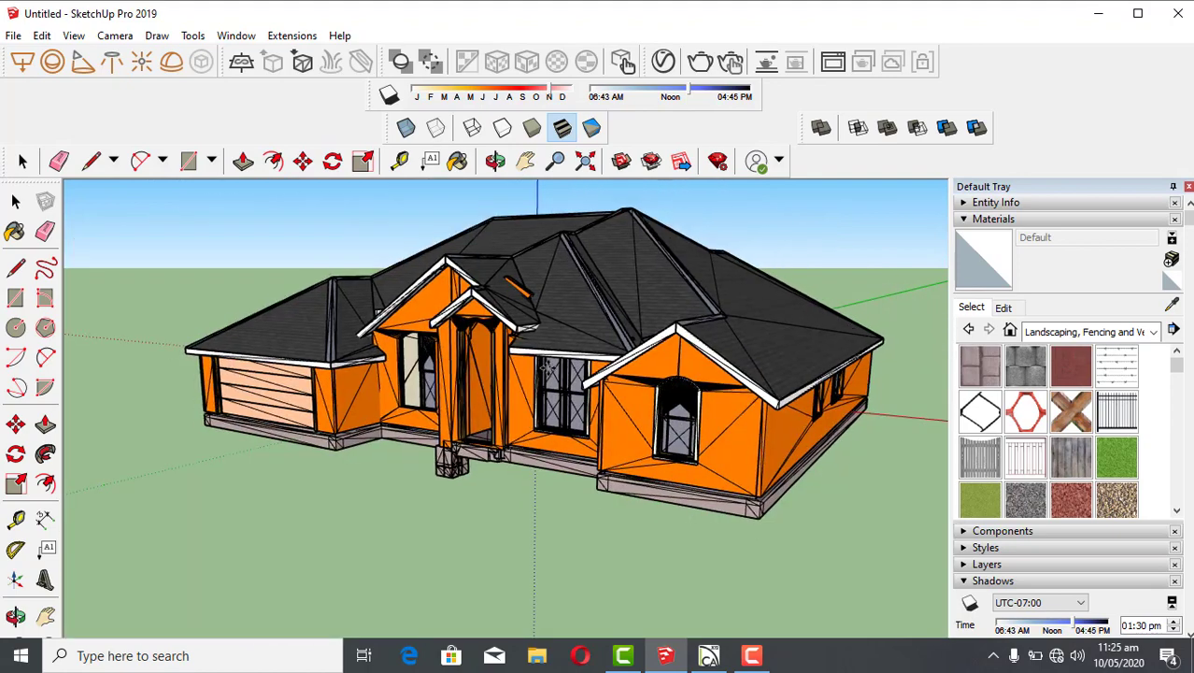
pyautogui.click(546, 371)
pyautogui.click(22, 161)
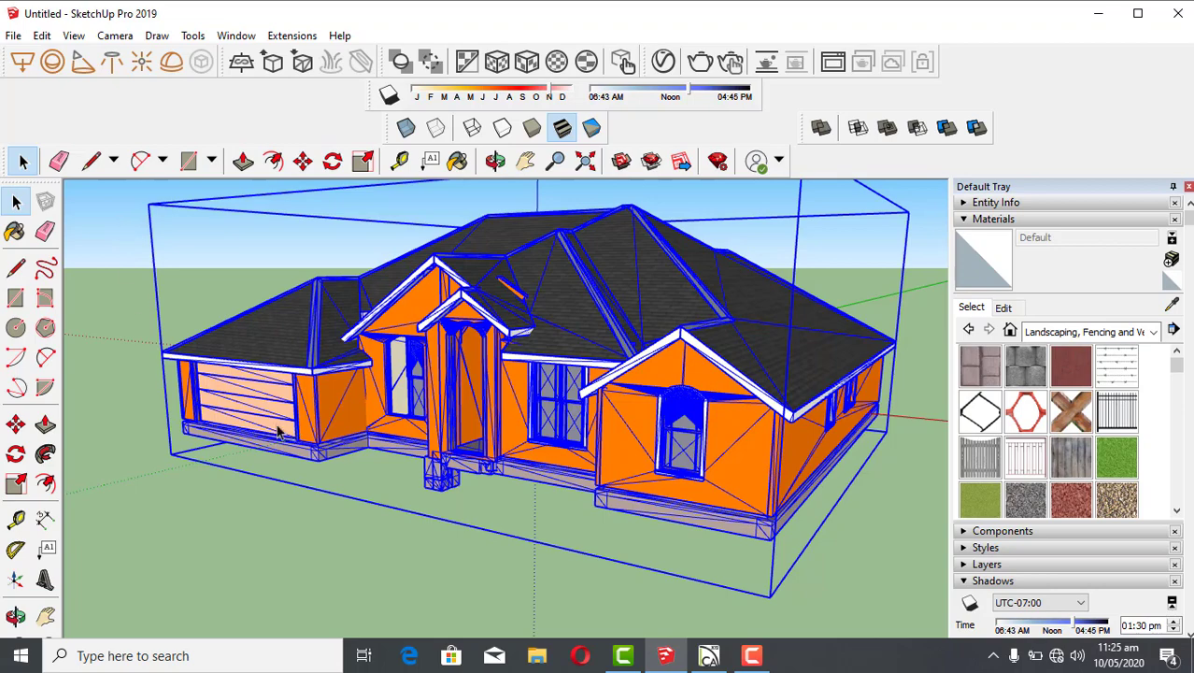
pyautogui.moveTo(252, 504); pyautogui.dragTo(440, 511, button='middle')
pyautogui.scroll(-1, 440, 511)
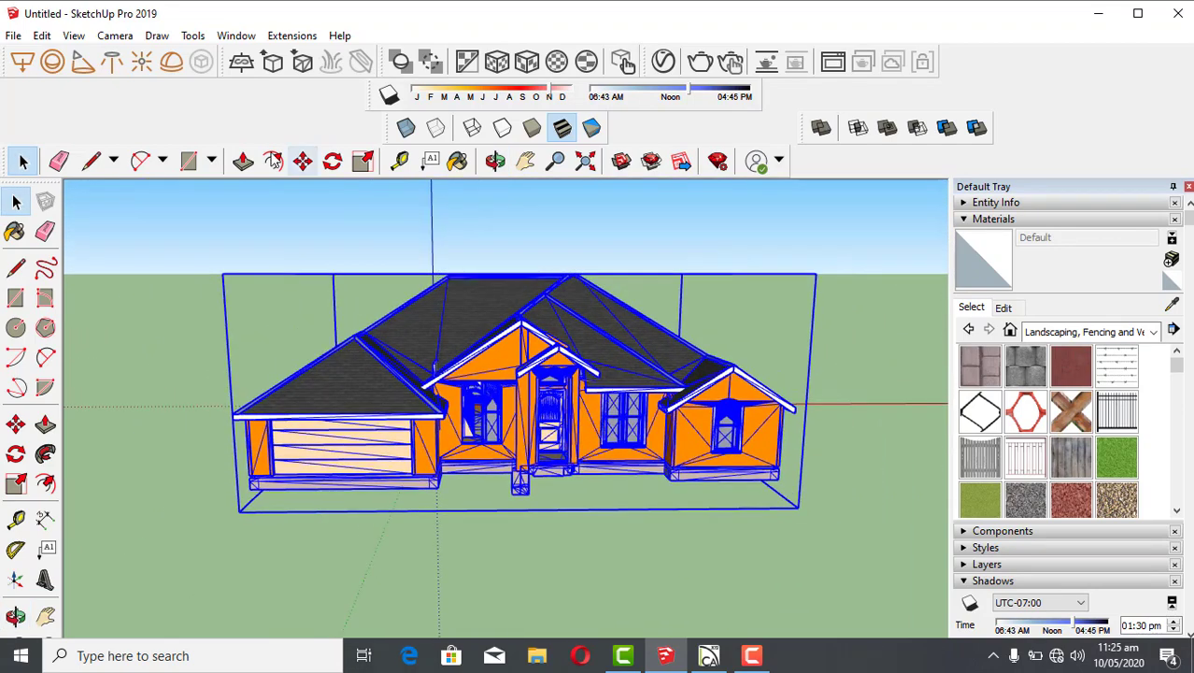
pyautogui.click(170, 229)
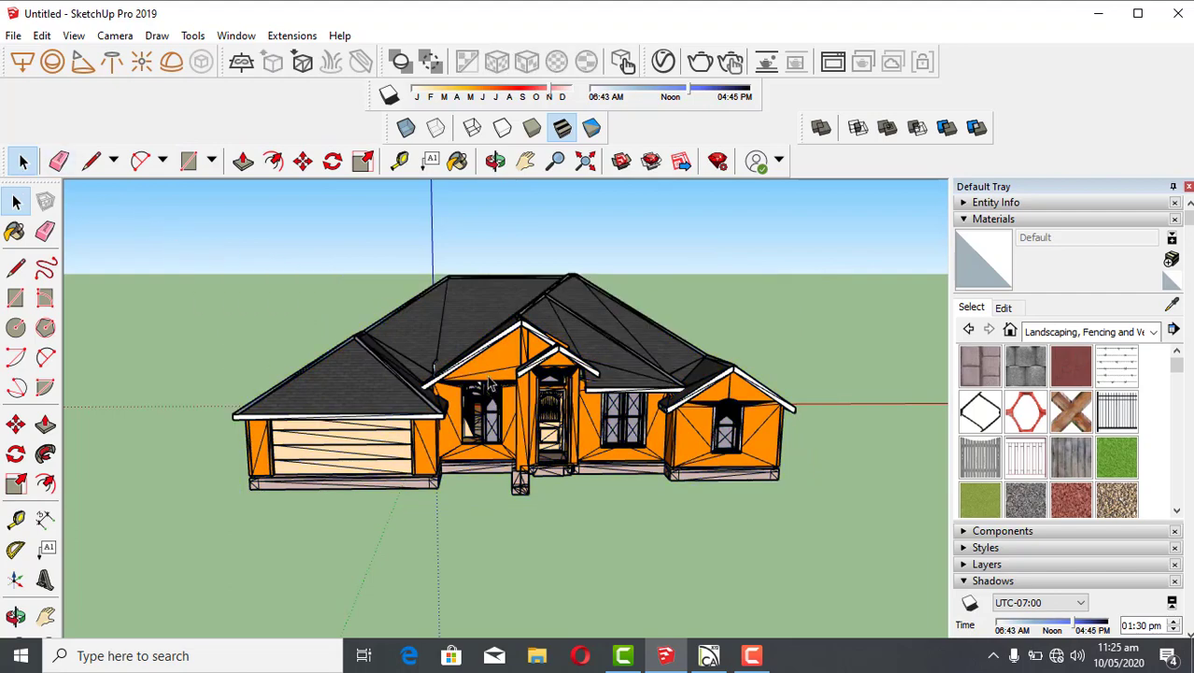
# Draw a large ground rectangle under the house, extending beyond it on all sides.
pyautogui.scroll(2, 488, 383)
pyautogui.scroll(-1, 644, 369)
pyautogui.scroll(3, 683, 388)
pyautogui.scroll(-3, 617, 391)
pyautogui.scroll(1, 556, 392)
pyautogui.scroll(-2, 554, 392)
pyautogui.moveTo(551, 397)
pyautogui.mouseDown(button='middle')
pyautogui.moveTo(536, 478)
pyautogui.moveTo(522, 369)
pyautogui.moveTo(512, 414)
pyautogui.moveTo(402, 299)
pyautogui.mouseUp(button='middle')
pyautogui.scroll(-1, 392, 287)
pyautogui.click(188, 160)
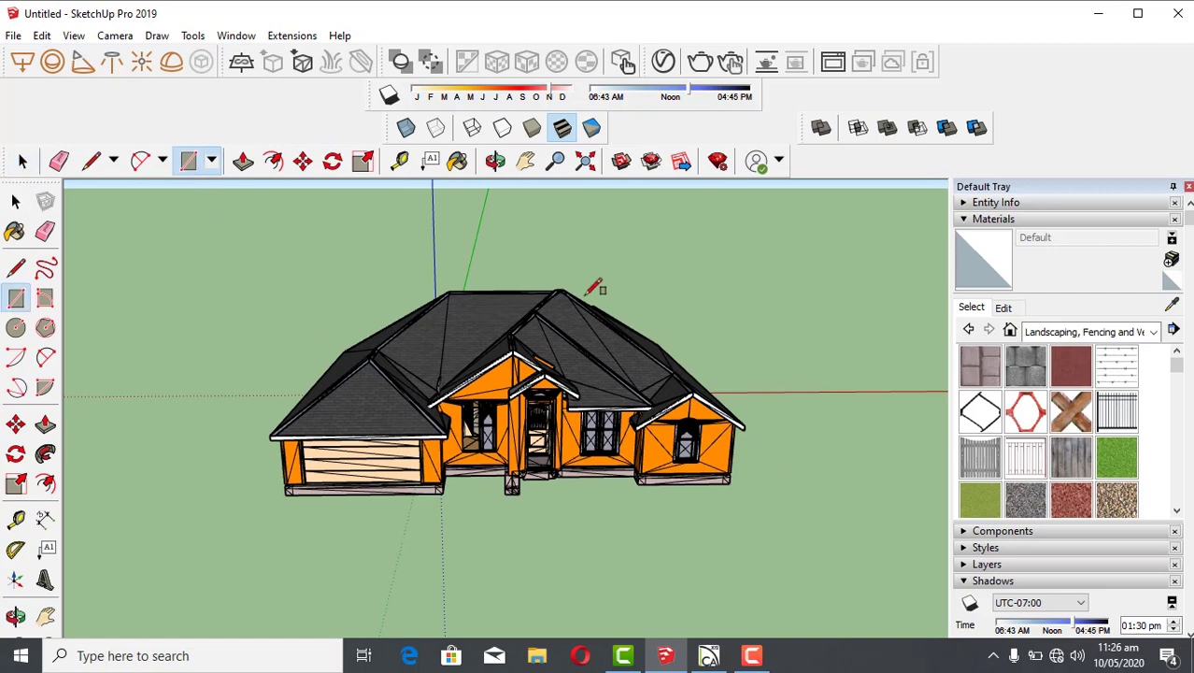
pyautogui.click(276, 286)
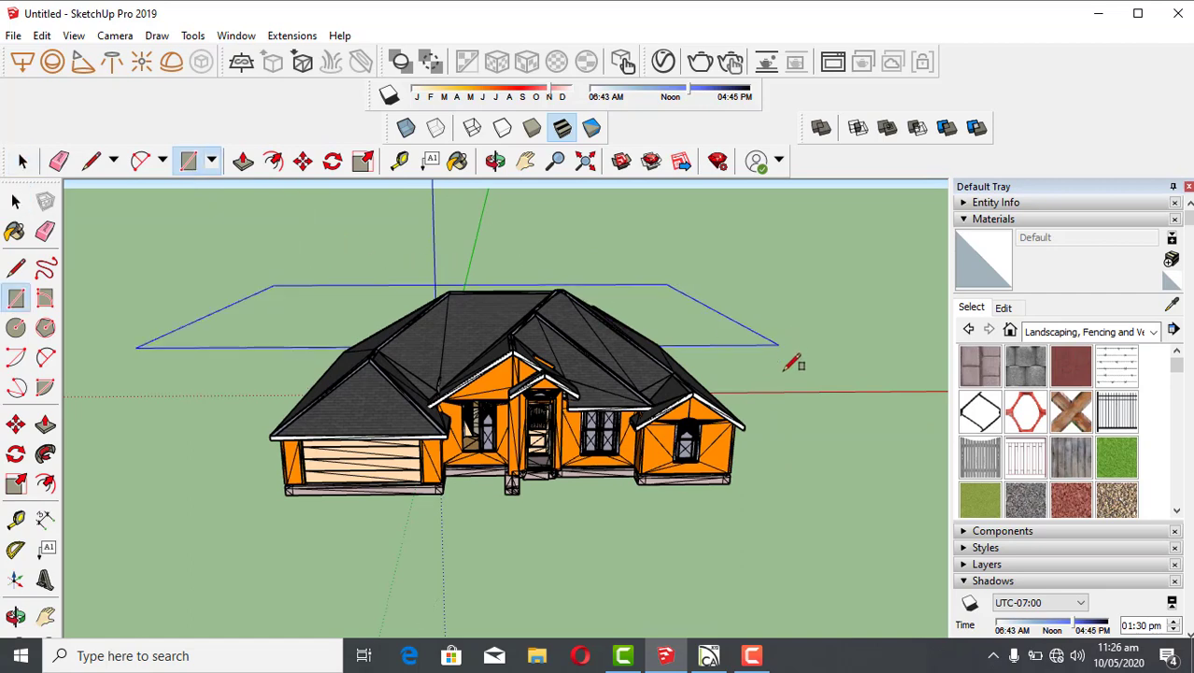
pyautogui.click(946, 560)
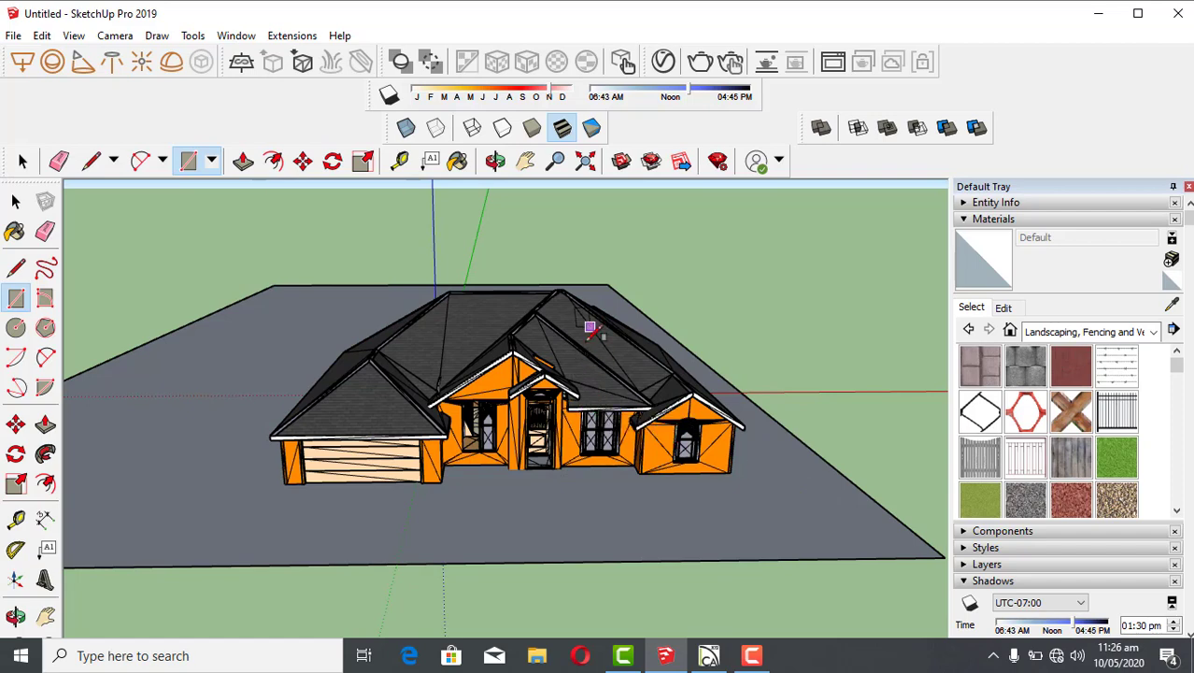
# Select the ground rectangle with its edges and lower it to the base of the house's foundation.
pyautogui.moveTo(591, 355); pyautogui.dragTo(587, 394, button='middle')
pyautogui.click(22, 161)
pyautogui.scroll(-2, 754, 371)
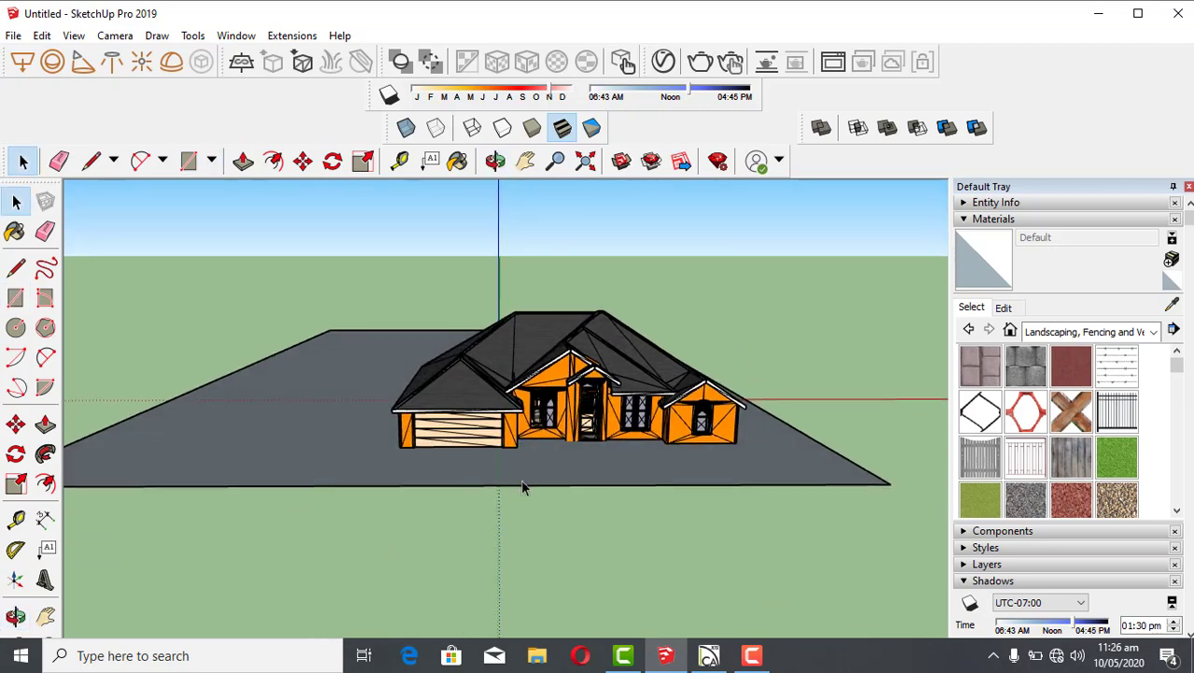
pyautogui.click(482, 482)
pyautogui.keyDown('ctrl'); pyautogui.click(458, 485); pyautogui.keyUp('ctrl')
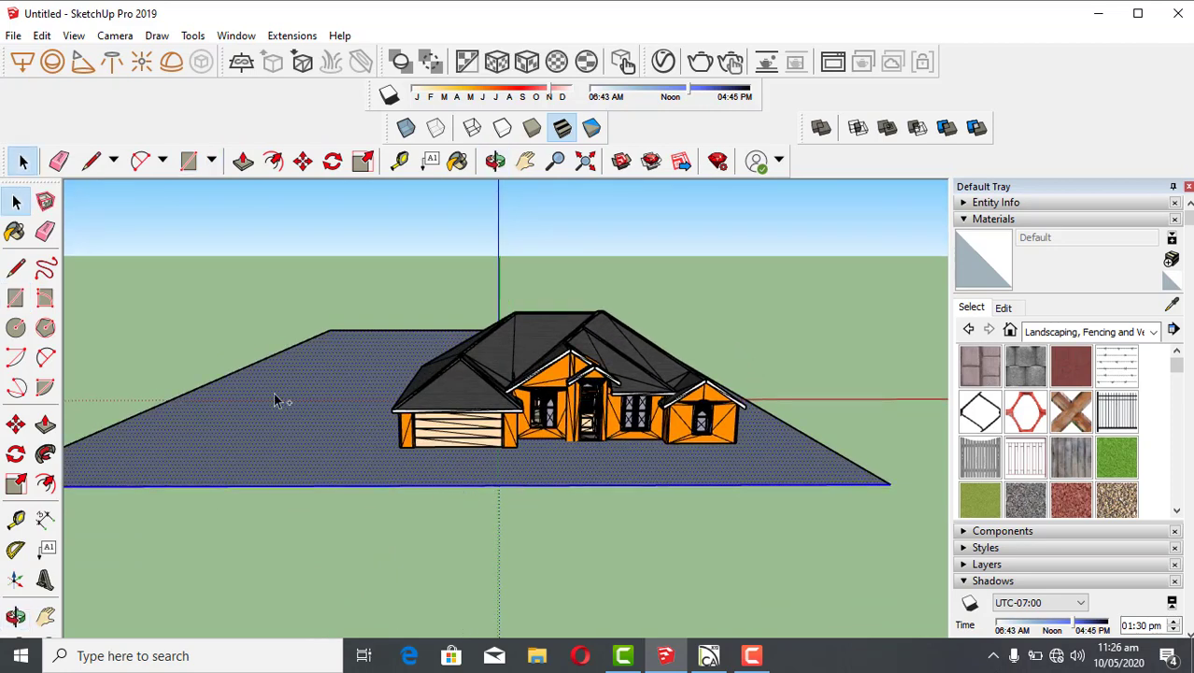
pyautogui.keyDown('ctrl'); pyautogui.click(235, 370); pyautogui.keyUp('ctrl')
pyautogui.keyDown('ctrl'); pyautogui.click(396, 331); pyautogui.keyUp('ctrl')
pyautogui.keyDown('ctrl'); pyautogui.click(824, 450); pyautogui.keyUp('ctrl')
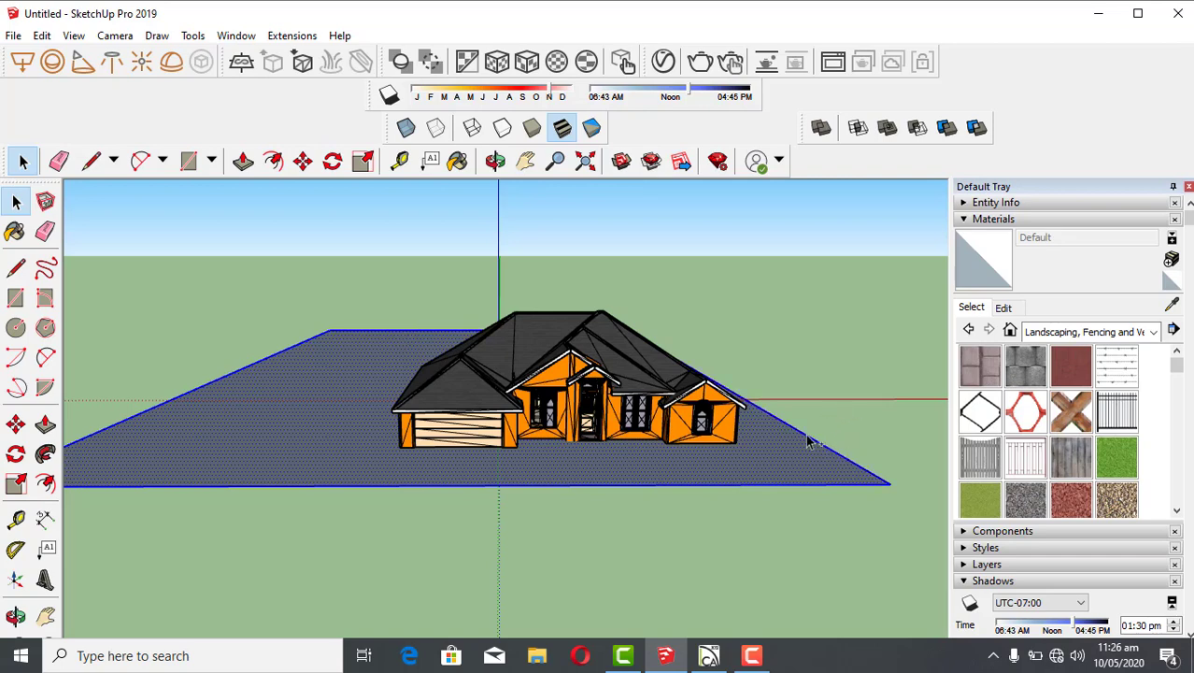
pyautogui.click(302, 160)
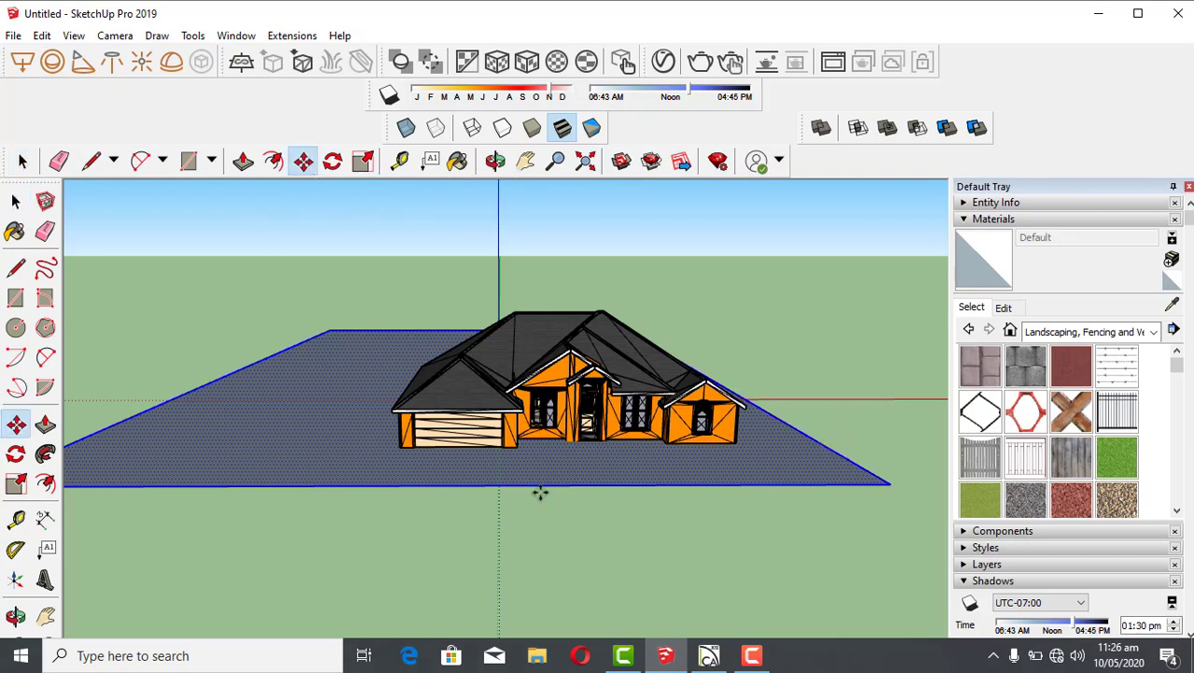
pyautogui.moveTo(524, 490); pyautogui.dragTo(544, 460, button='middle')
pyautogui.moveTo(635, 440); pyautogui.dragTo(757, 466, button='middle')
pyautogui.moveTo(815, 450); pyautogui.dragTo(860, 439)
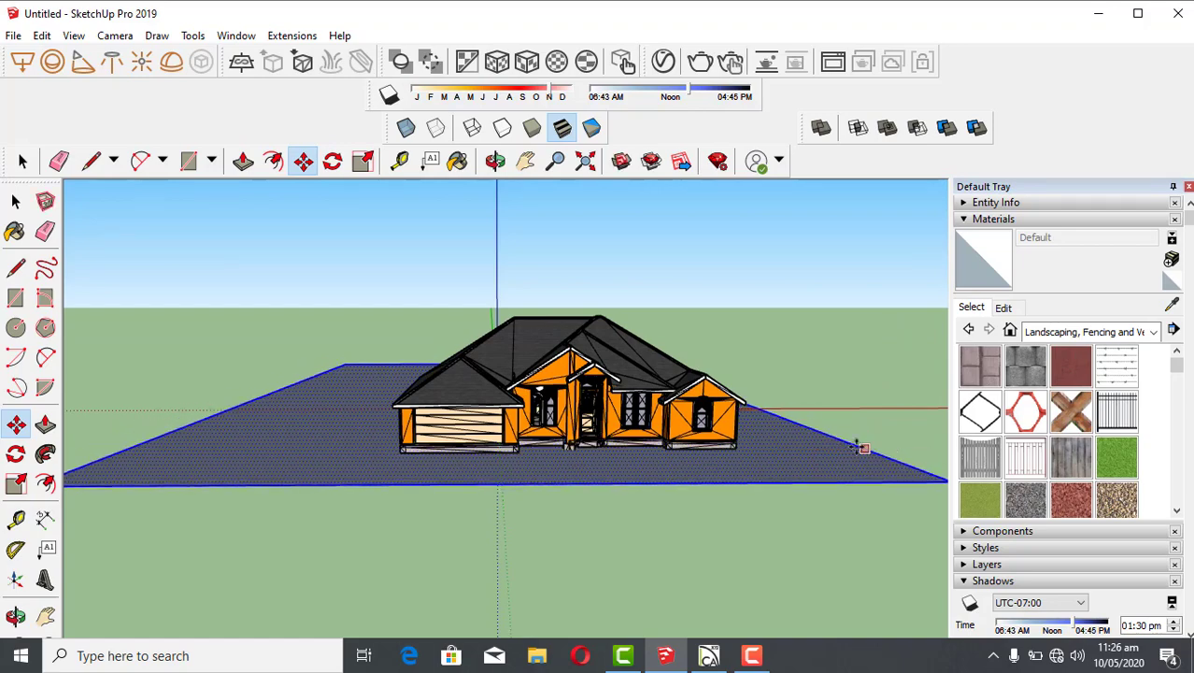
pyautogui.moveTo(667, 493); pyautogui.dragTo(666, 488, button='middle')
pyautogui.press('space')
# Group the ground face with its edges and add V-Ray fur to the group.
pyautogui.moveTo(545, 376); pyautogui.dragTo(546, 467, button='middle')
pyautogui.scroll(4, 546, 512)
pyautogui.moveTo(546, 512); pyautogui.dragTo(587, 498, button='middle')
pyautogui.moveTo(492, 505); pyautogui.dragTo(562, 504, button='middle')
pyautogui.rightClick(563, 500)
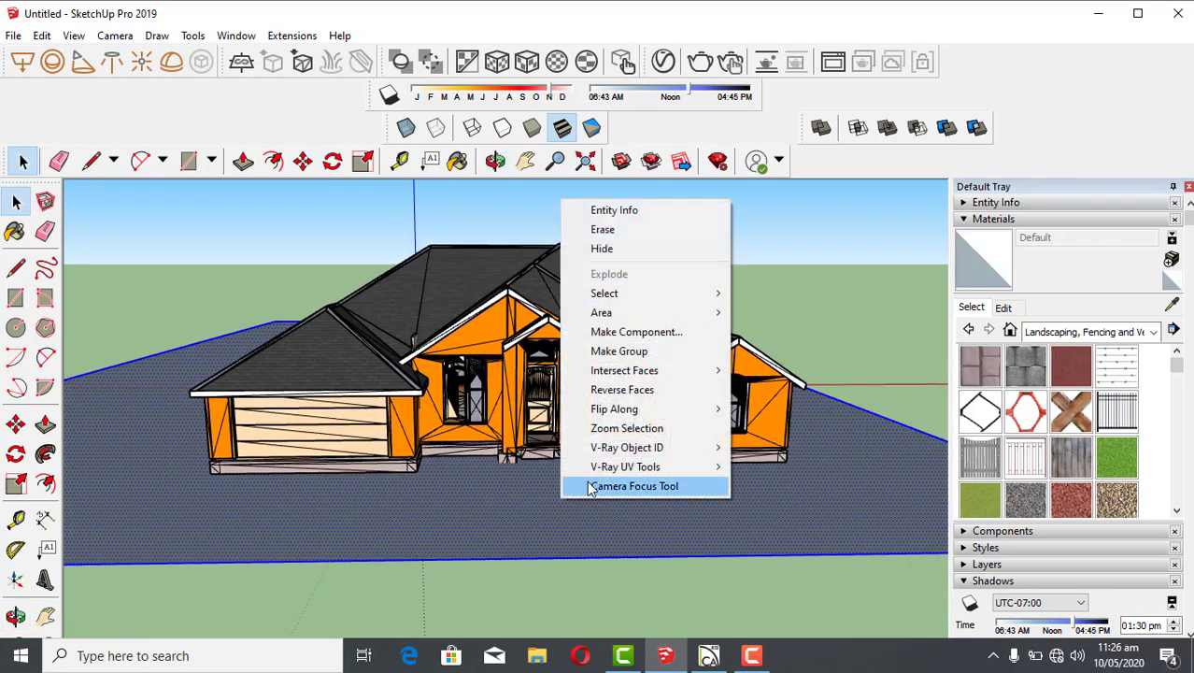
pyautogui.click(620, 352)
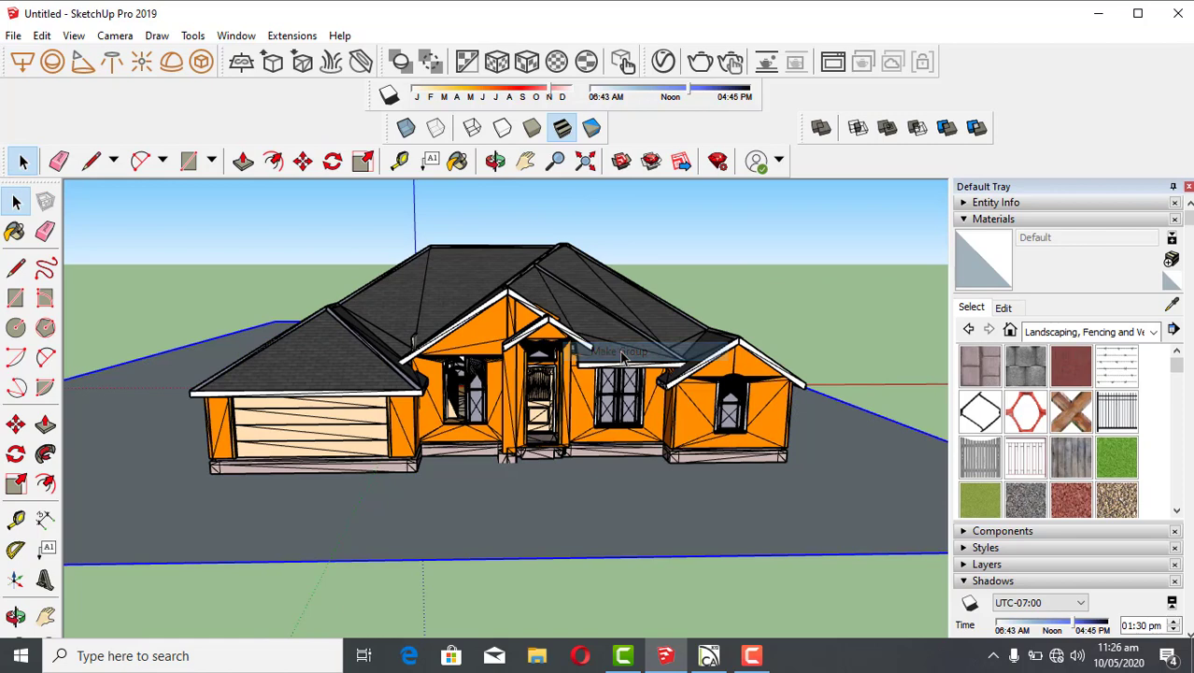
pyautogui.click(332, 62)
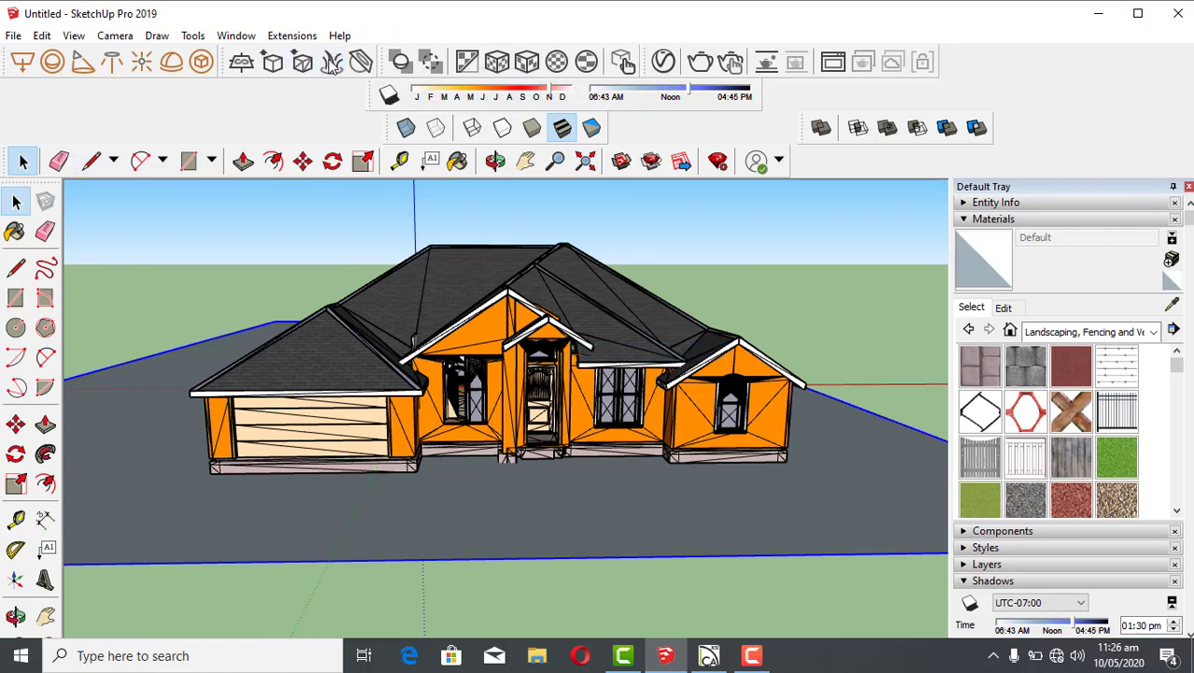
# Explode the ground group into loose geometry.
pyautogui.scroll(2, 345, 524)
pyautogui.scroll(-3, 351, 519)
pyautogui.moveTo(353, 517); pyautogui.dragTo(455, 529, button='middle')
pyautogui.rightClick(457, 519)
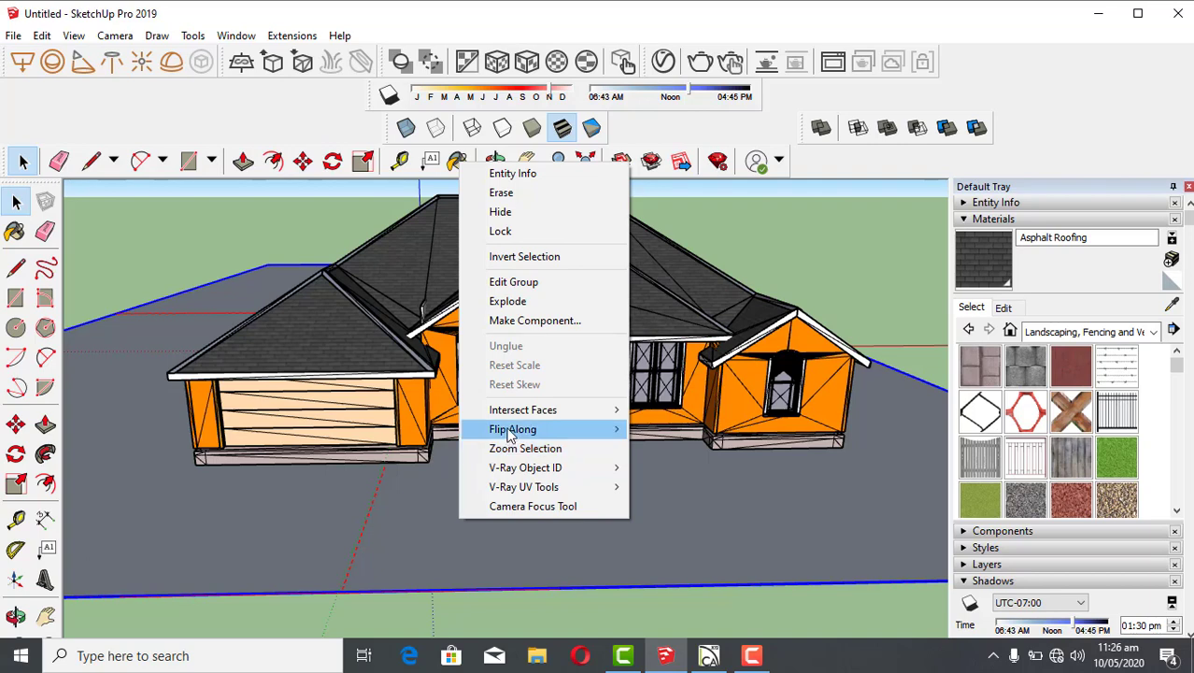
pyautogui.click(541, 301)
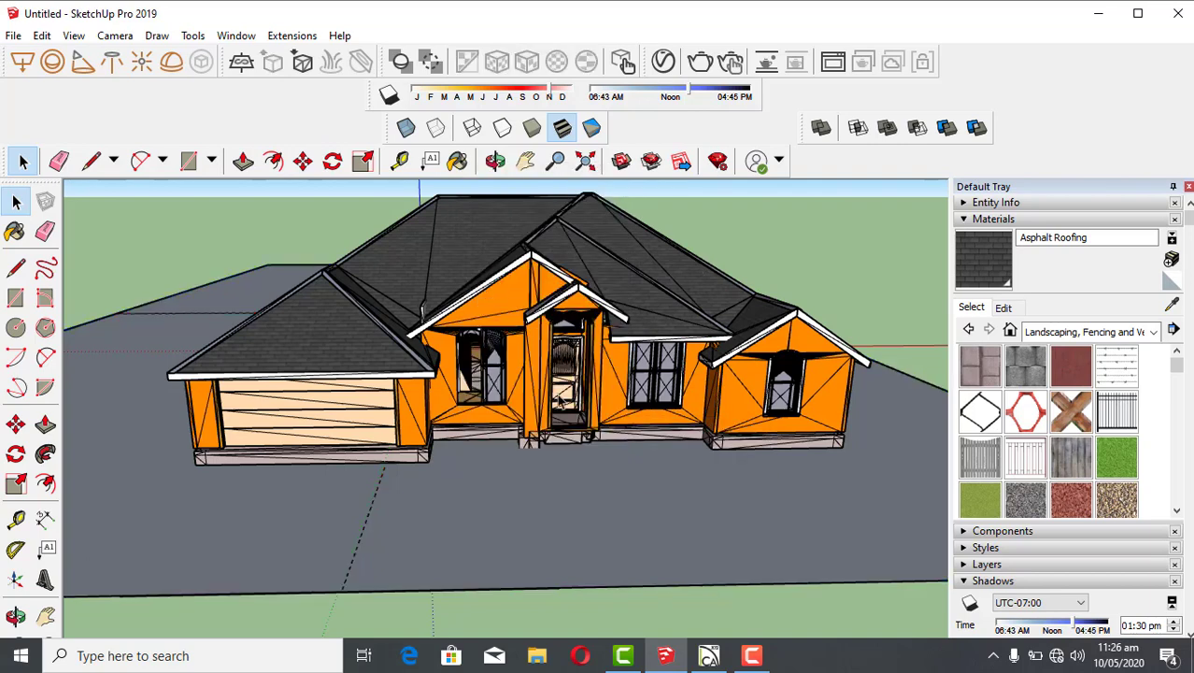
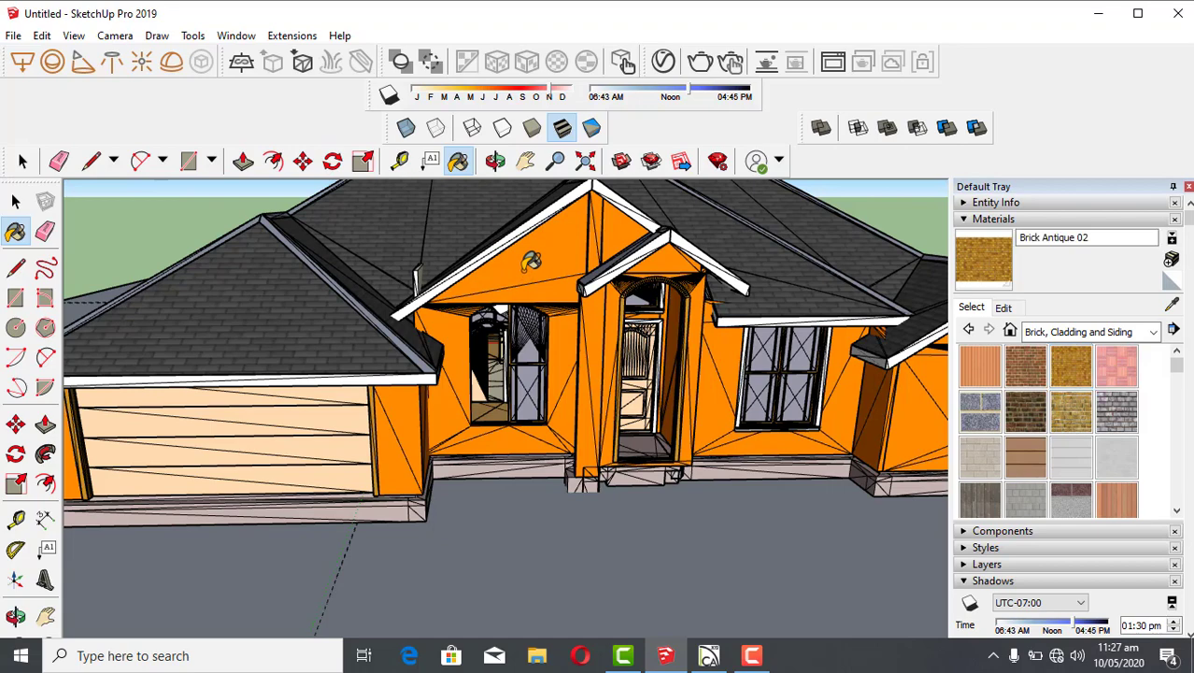
# Explode the imported house component into its separate parts and deselect them.
pyautogui.scroll(-4, 510, 247)
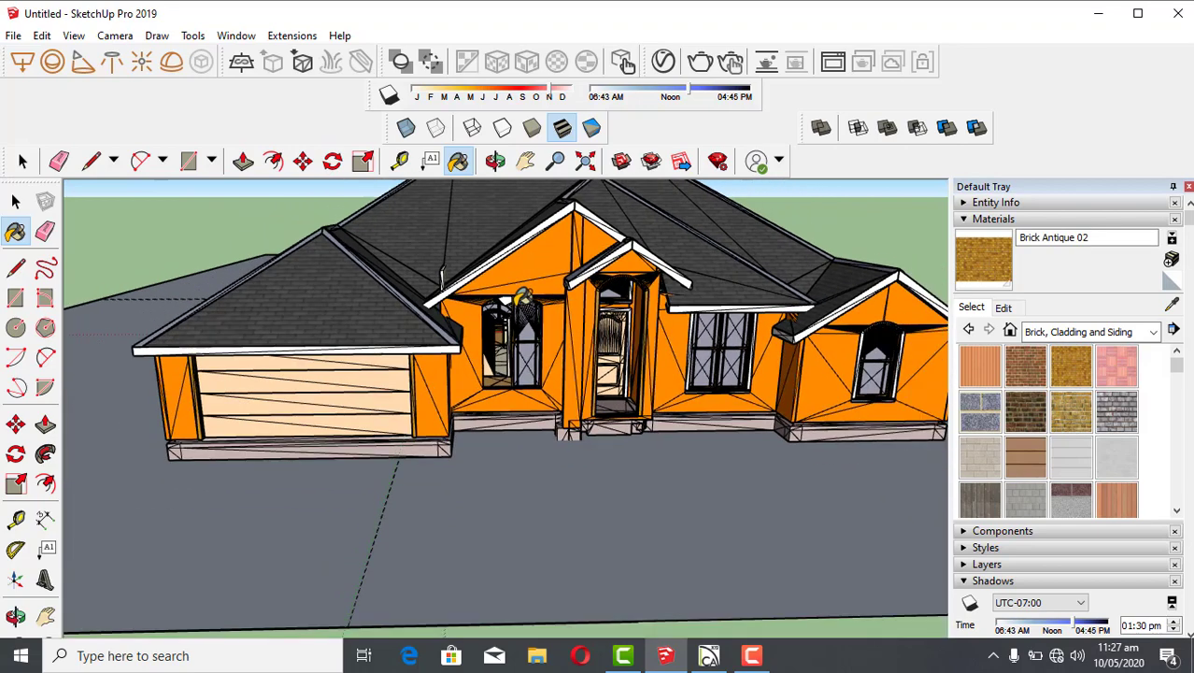
pyautogui.scroll(-2, 507, 245)
pyautogui.scroll(3, 544, 326)
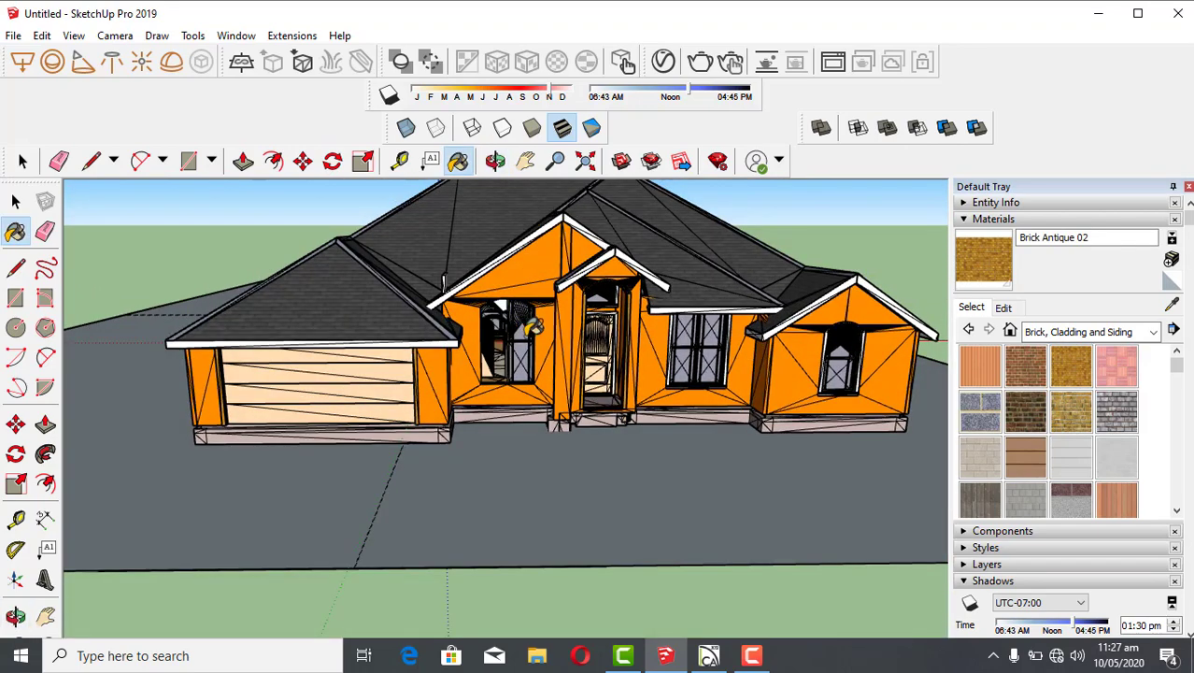
pyautogui.moveTo(544, 326); pyautogui.dragTo(518, 523, button='middle')
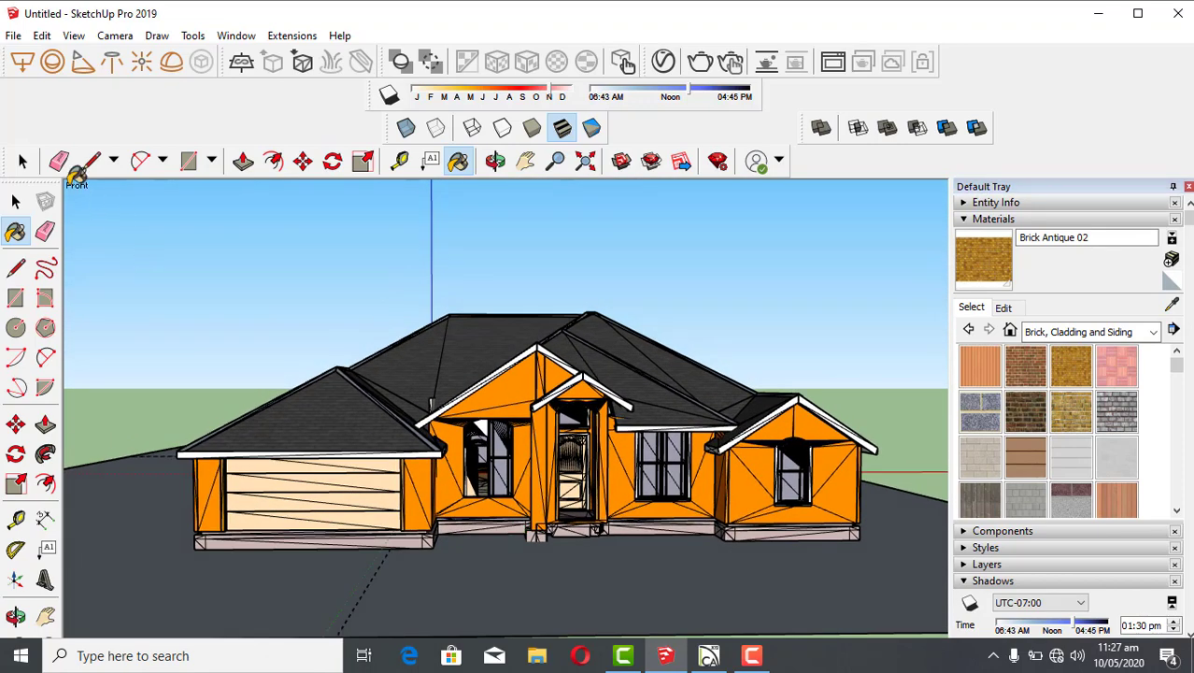
pyautogui.click(23, 162)
pyautogui.click(616, 422)
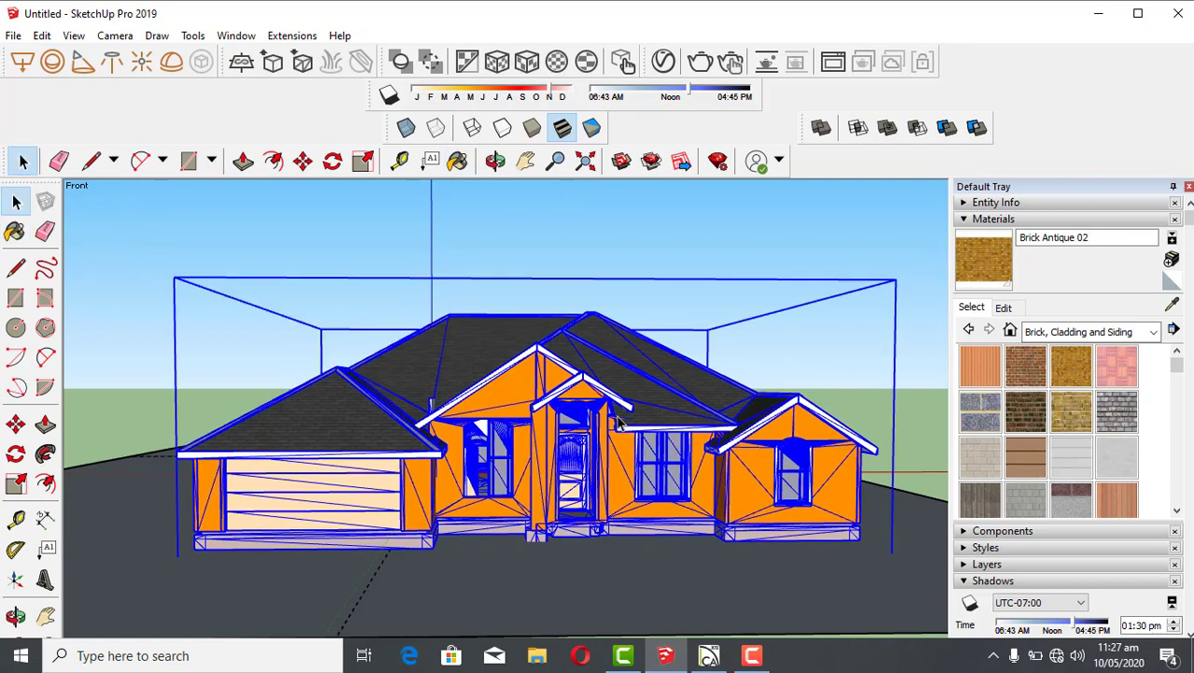
pyautogui.rightClick(618, 420)
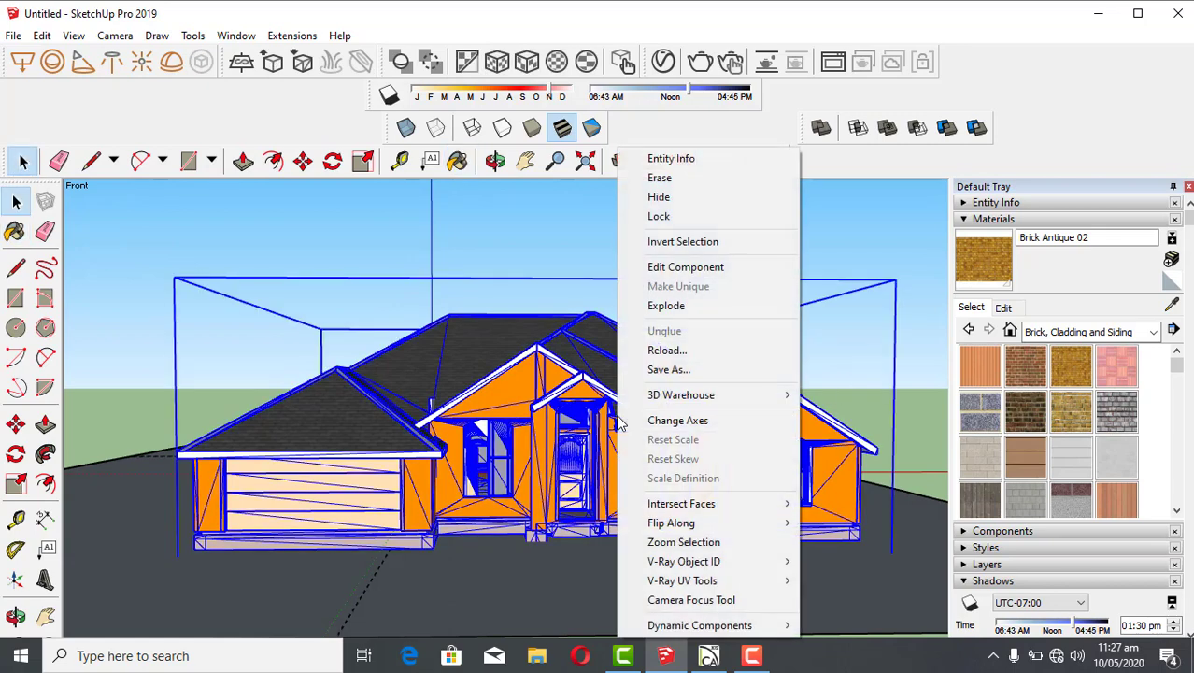
pyautogui.click(667, 308)
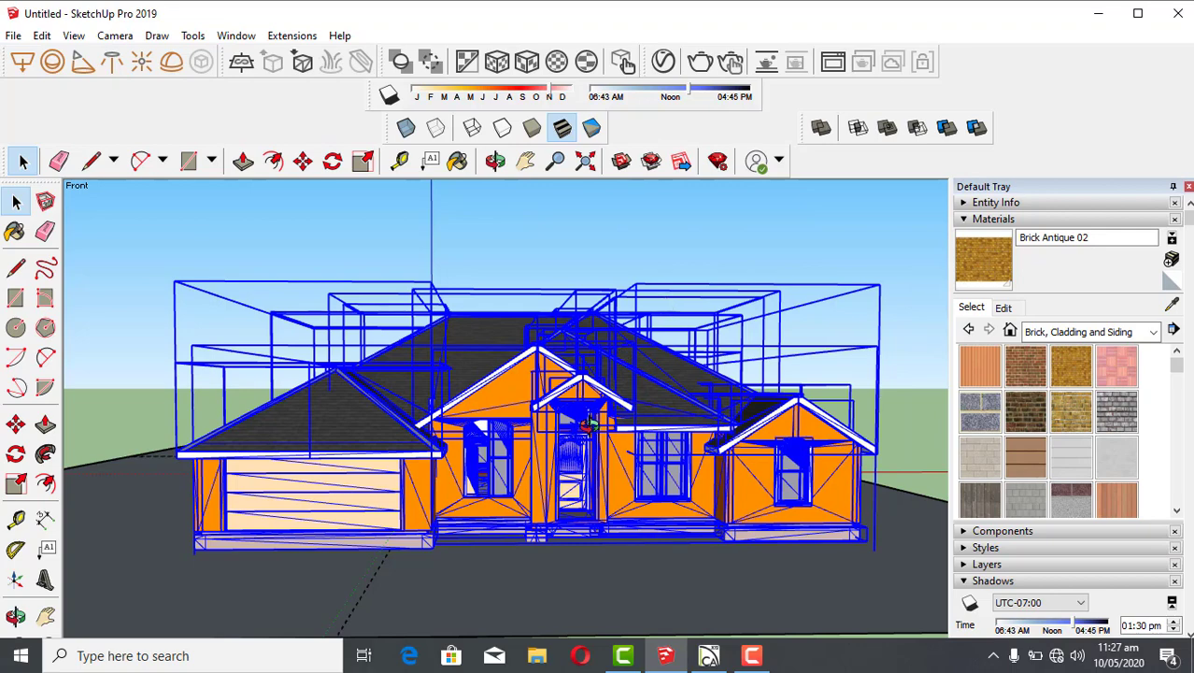
pyautogui.moveTo(589, 426); pyautogui.dragTo(710, 318, button='middle')
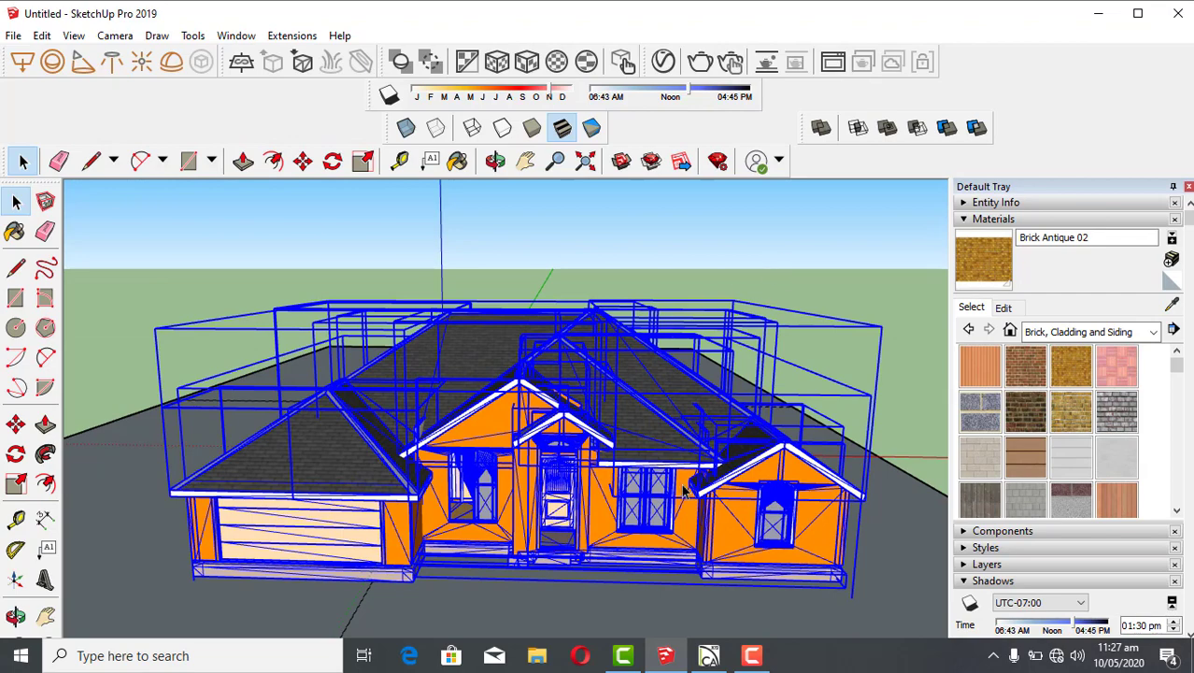
pyautogui.moveTo(684, 491); pyautogui.dragTo(598, 448, button='middle')
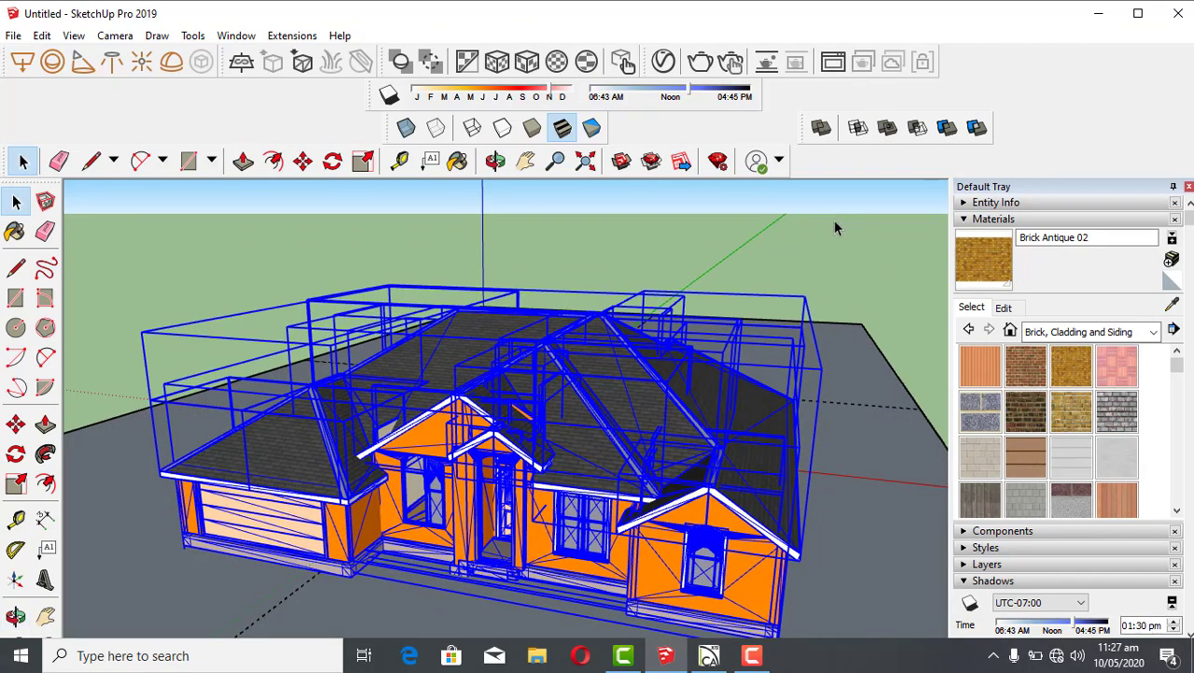
pyautogui.click(785, 240)
# From the front view, explode the wall component in the main front gable so its faces can be painted.
pyautogui.press('F4')
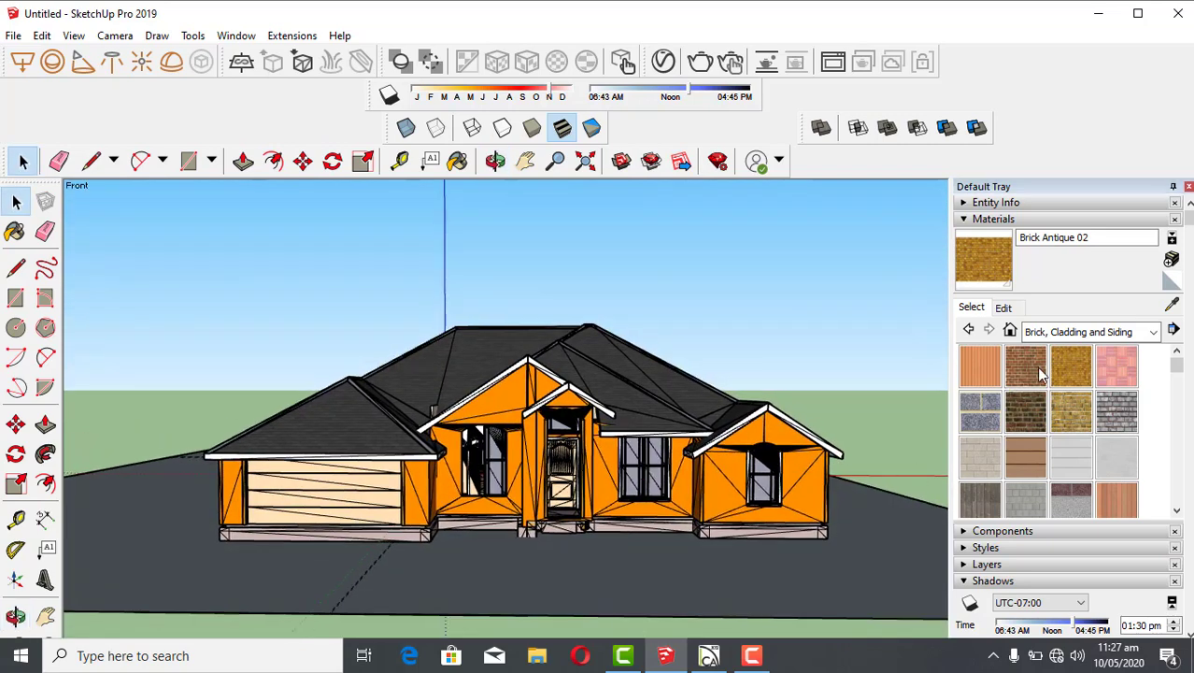
pyautogui.click(1060, 366)
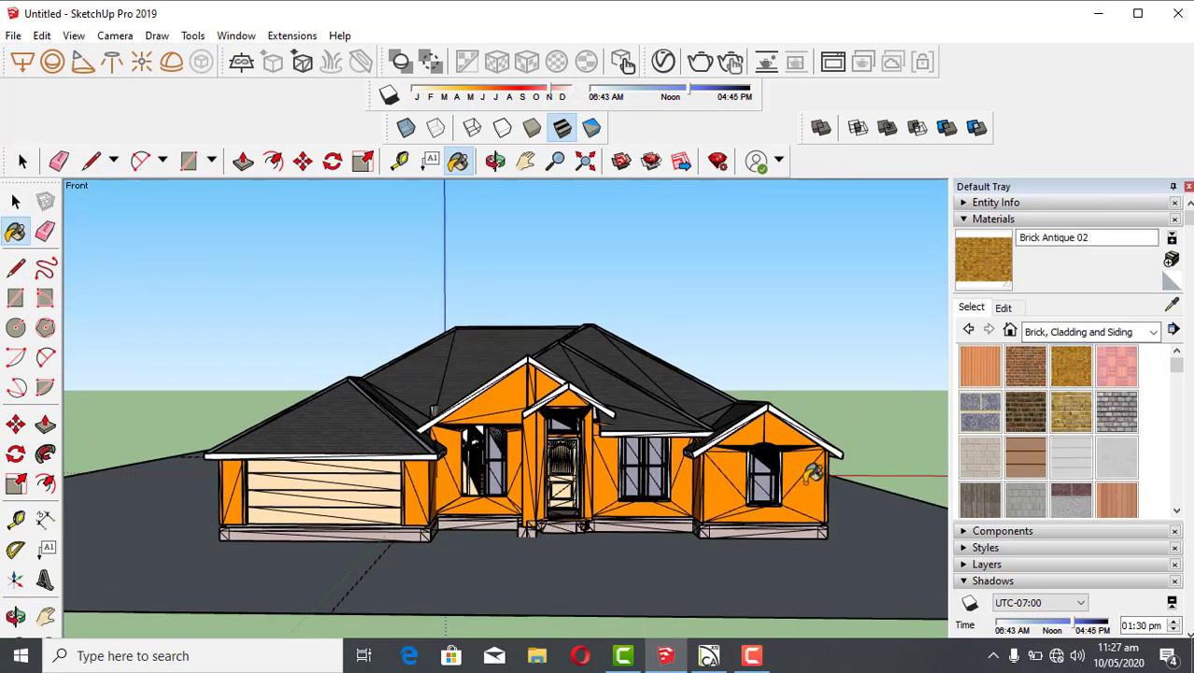
pyautogui.click(24, 163)
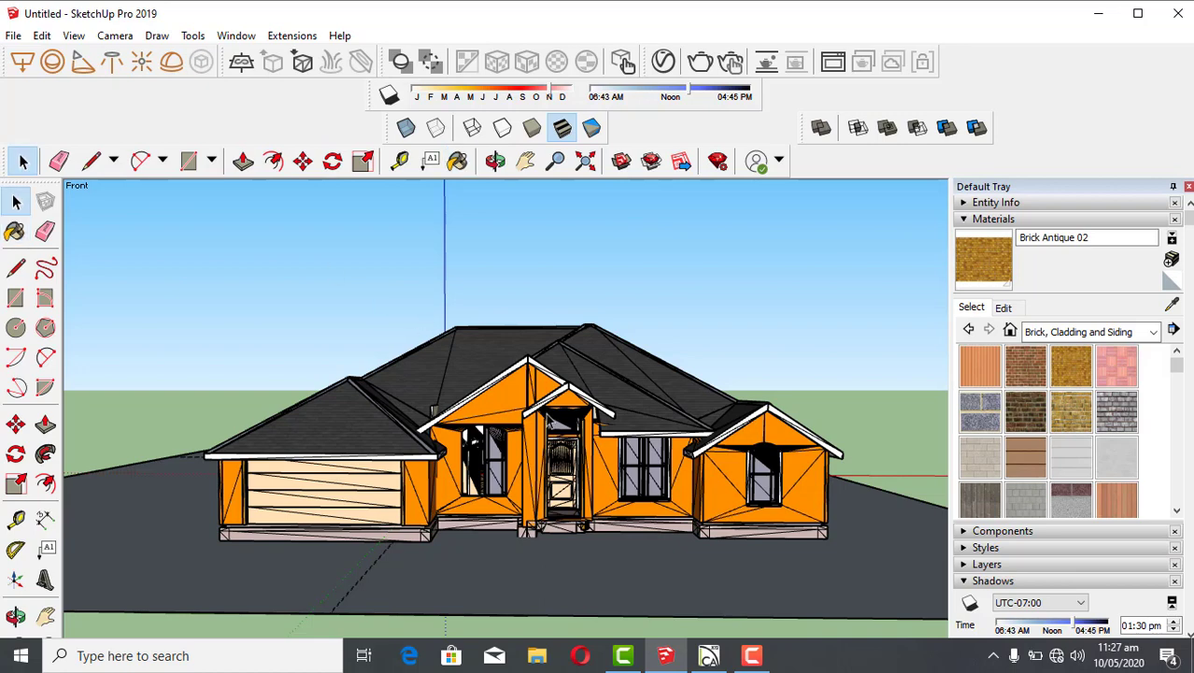
pyautogui.click(495, 421)
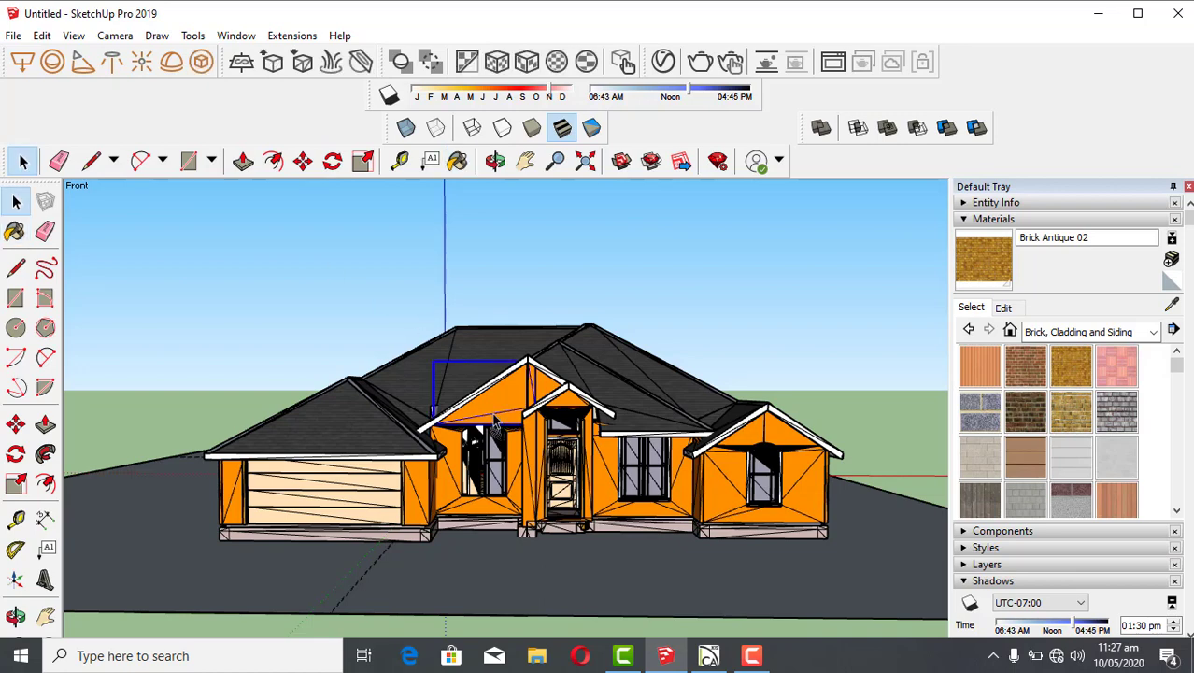
pyautogui.rightClick(493, 420)
pyautogui.click(550, 287)
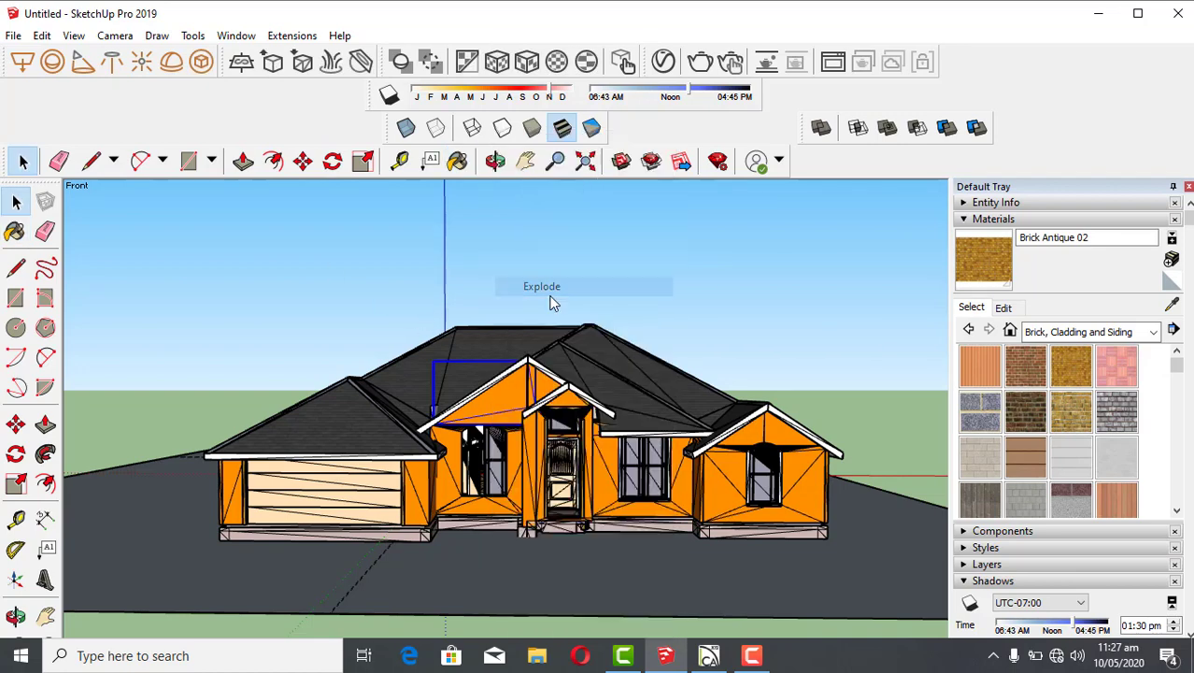
# Paint the main front gable wall with the Brick Antique 02 material.
pyautogui.click(979, 363)
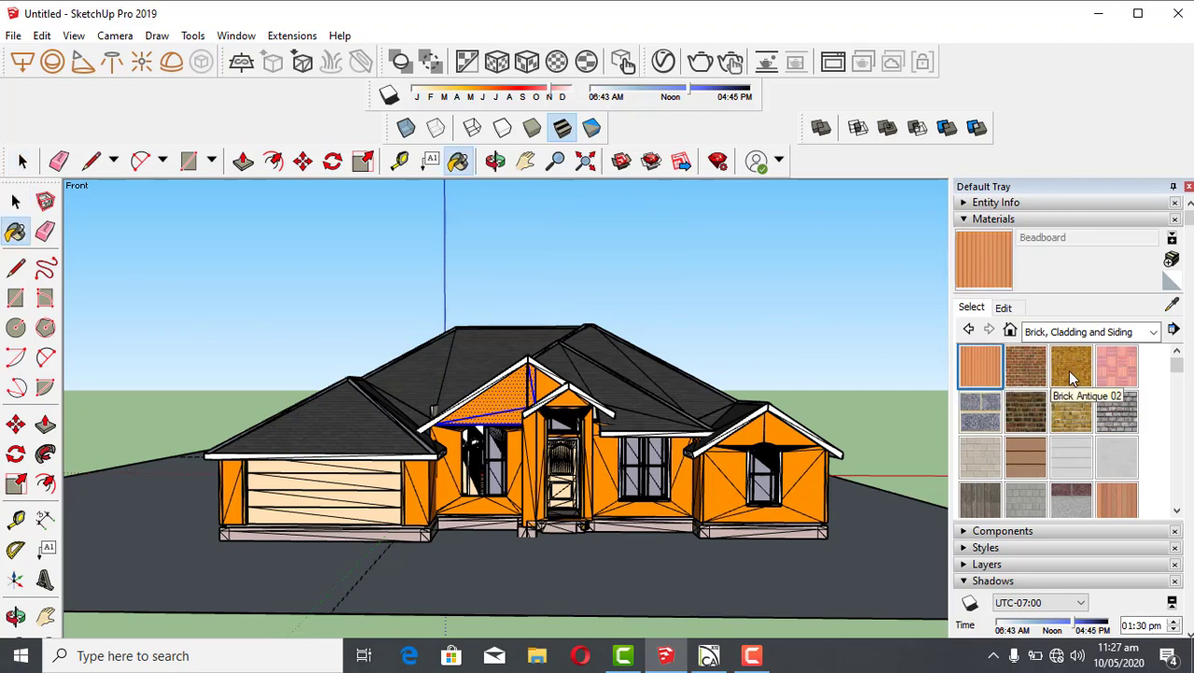
pyautogui.click(1069, 368)
pyautogui.scroll(6, 493, 387)
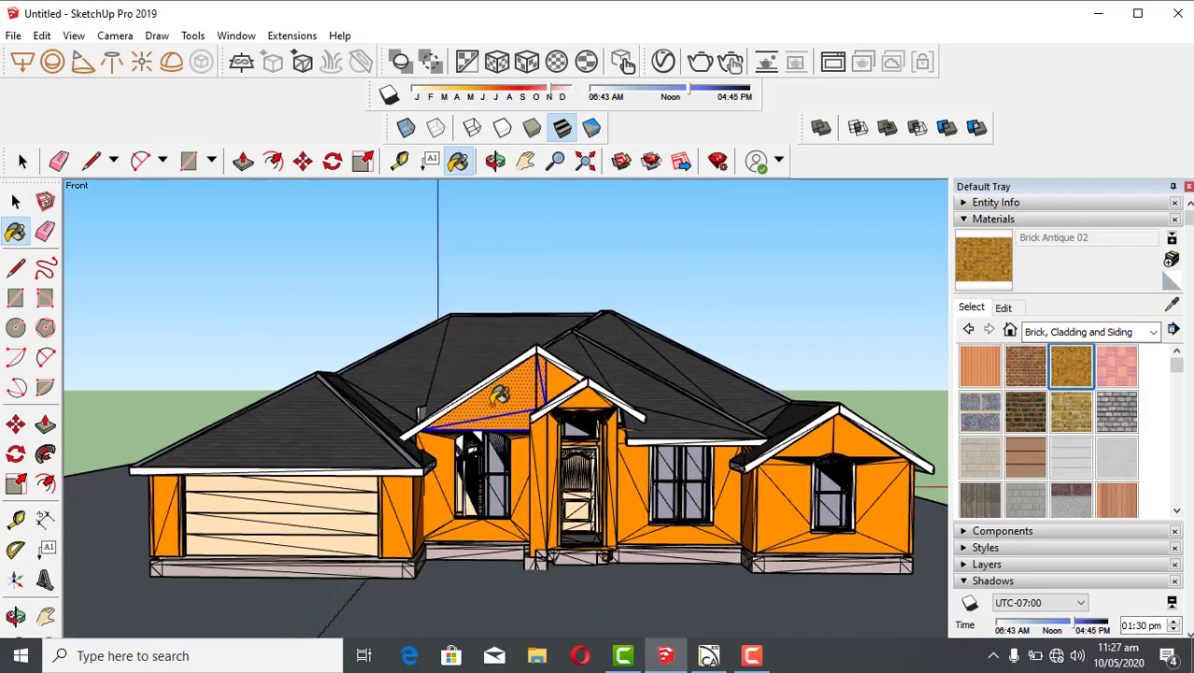
pyautogui.click(501, 396)
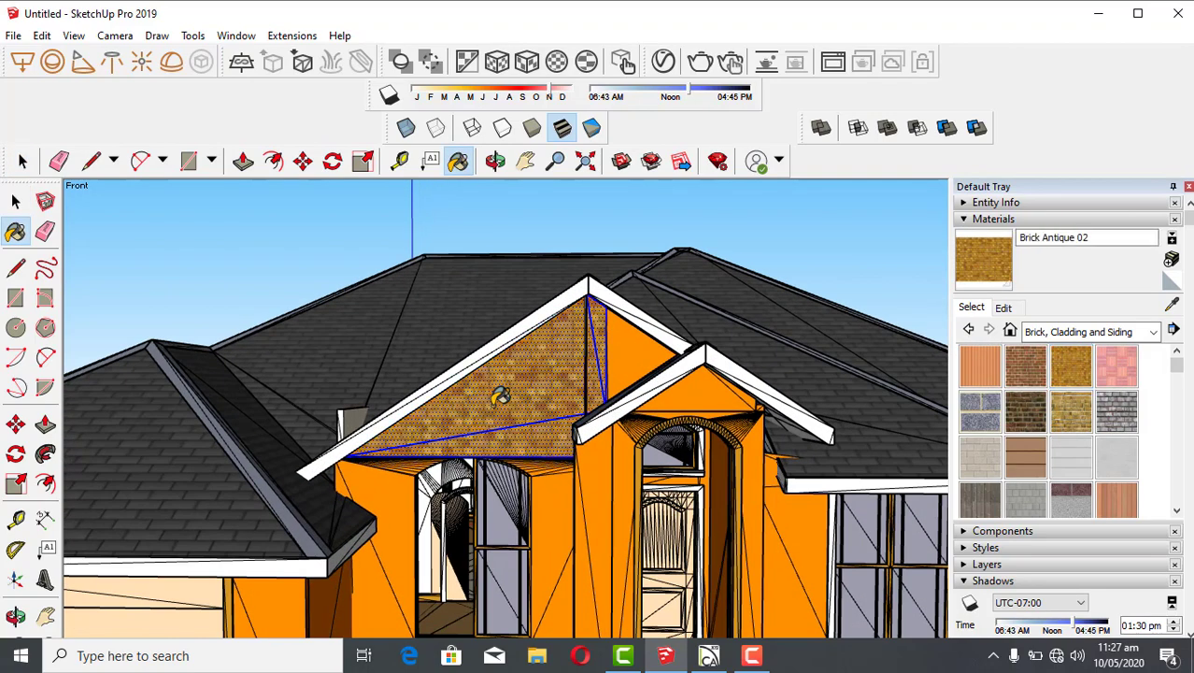
pyautogui.scroll(-7, 500, 395)
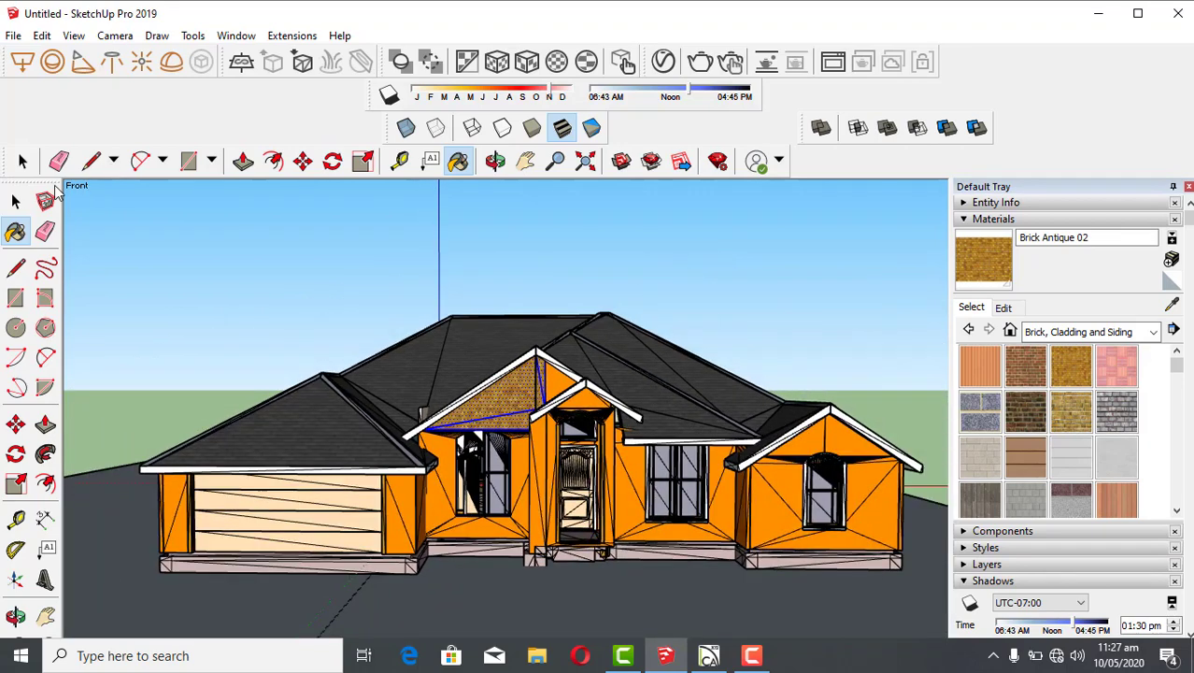
# Explode the wall component around the arched window beneath the gable and paint it with Brick Antique 02.
pyautogui.click(22, 161)
pyautogui.scroll(5, 486, 519)
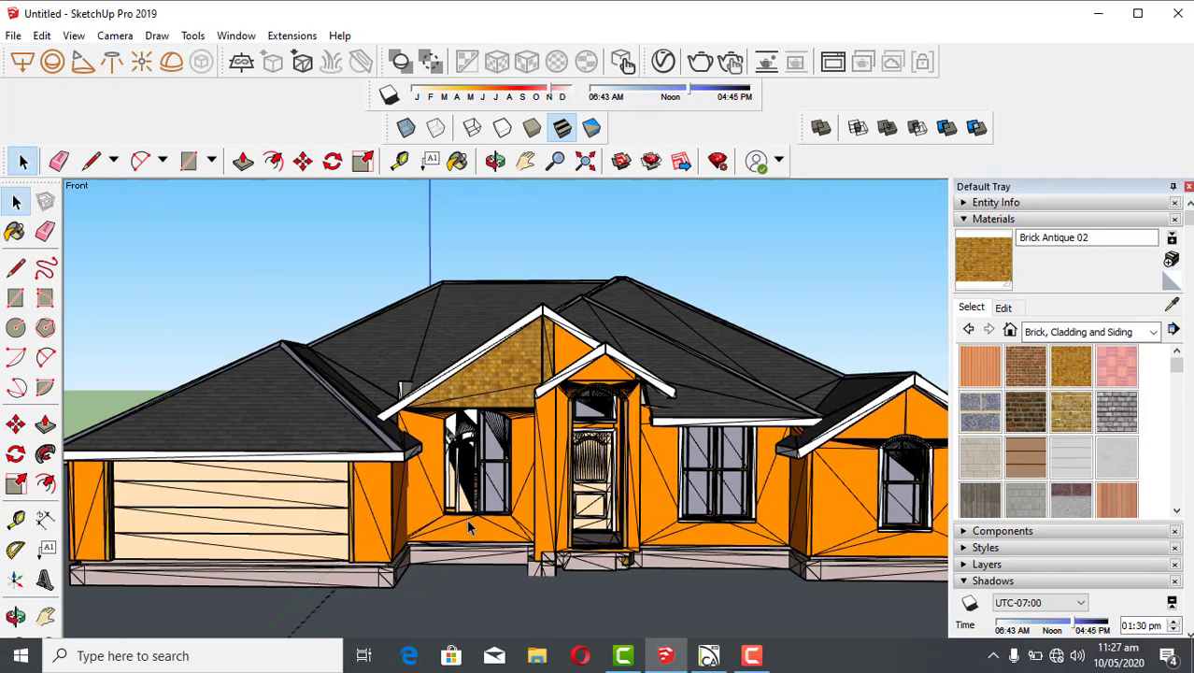
pyautogui.click(416, 490)
pyautogui.rightClick(420, 484)
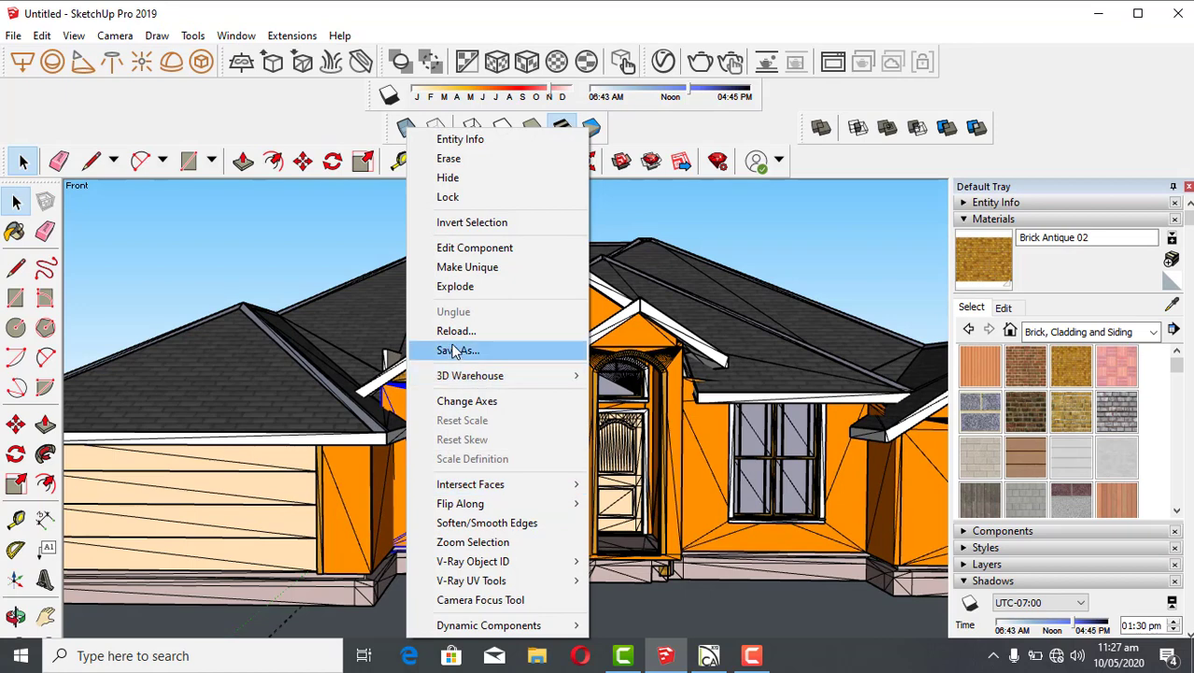
pyautogui.click(456, 286)
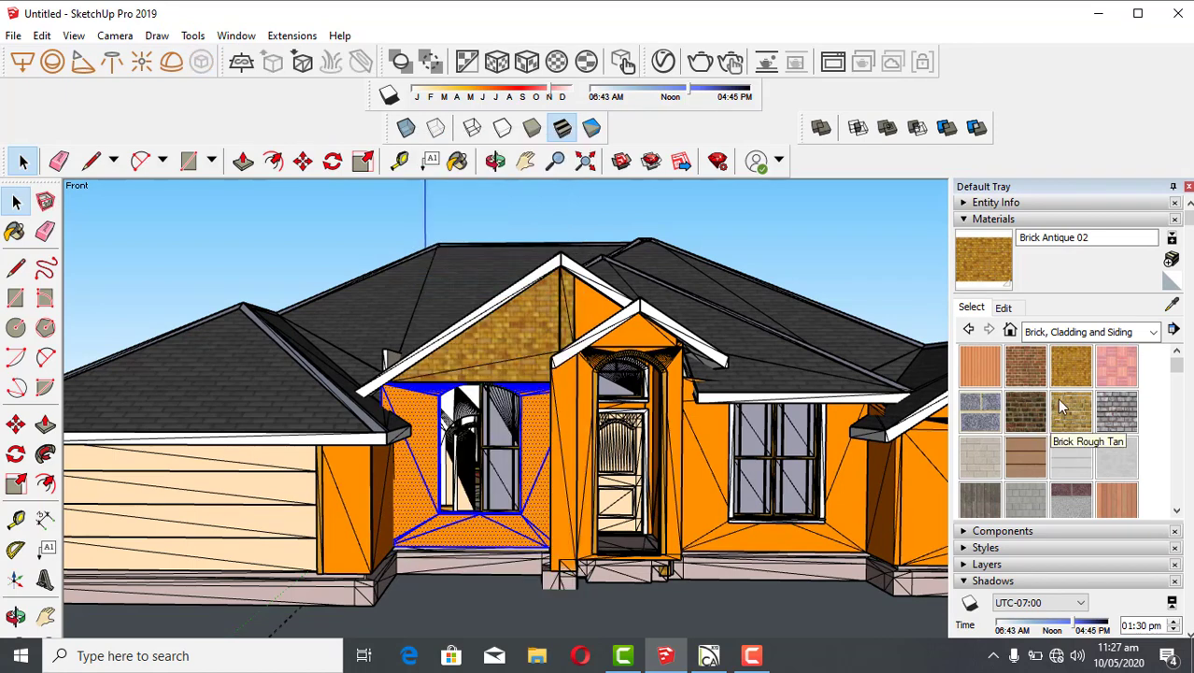
pyautogui.click(1071, 364)
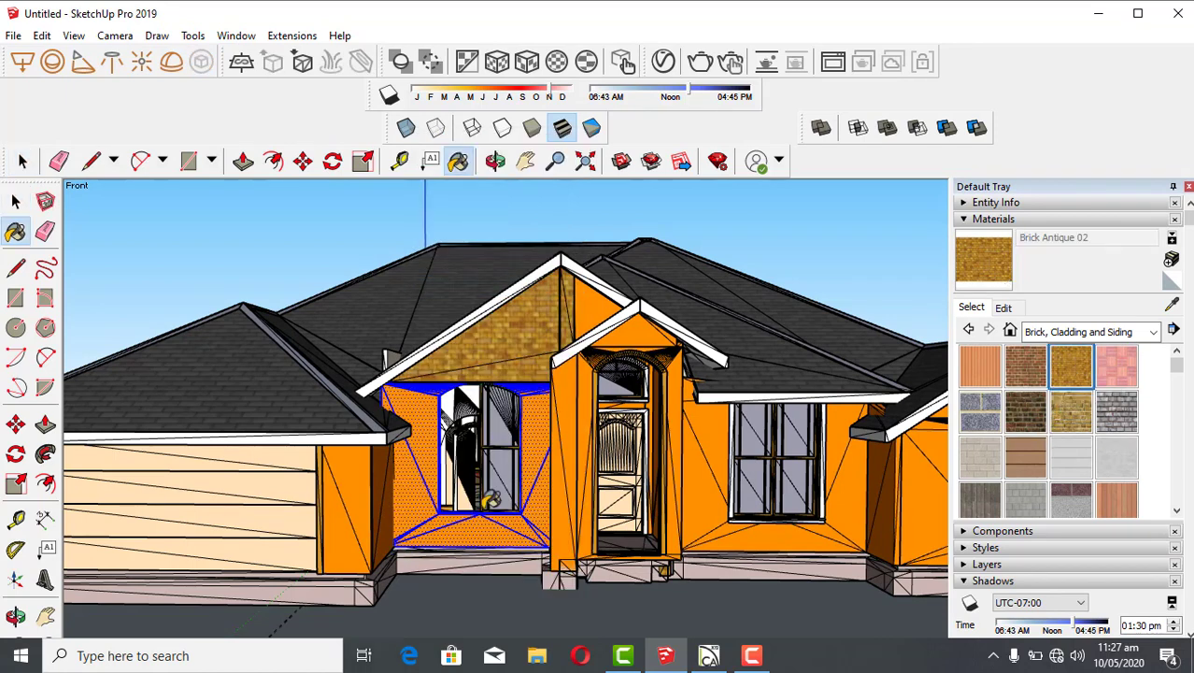
pyautogui.click(413, 479)
pyautogui.click(22, 161)
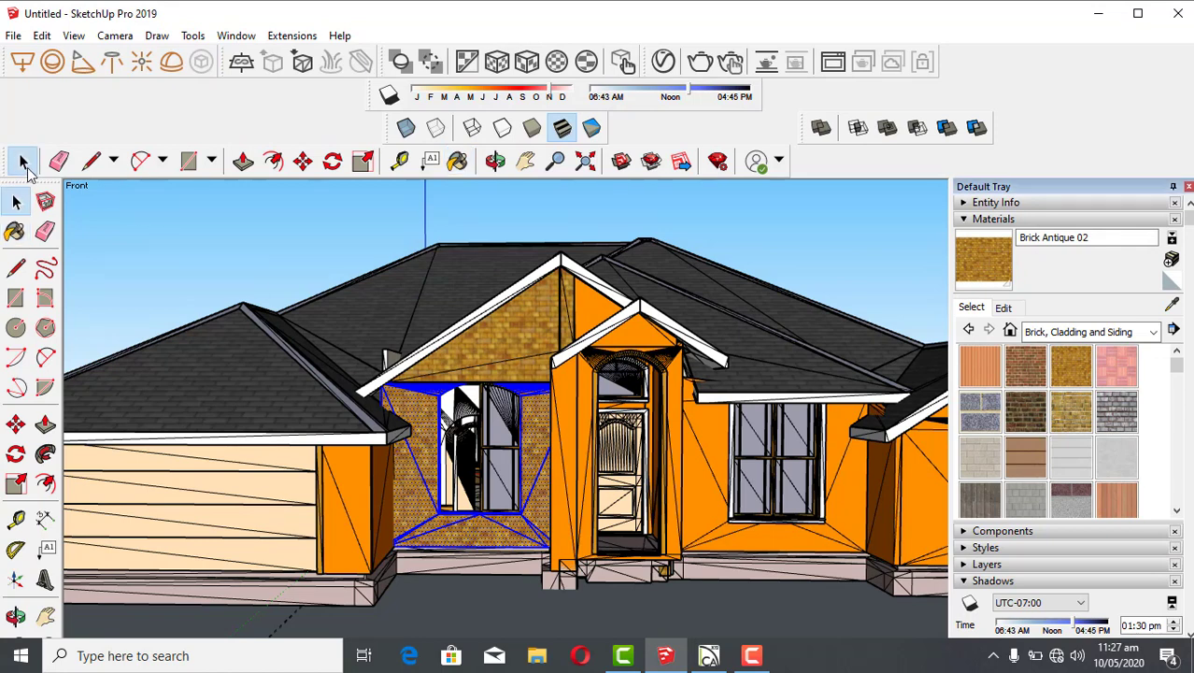
# Explode the wall component around the rectangular front window beside the entrance so its faces can be painted.
pyautogui.click(711, 485)
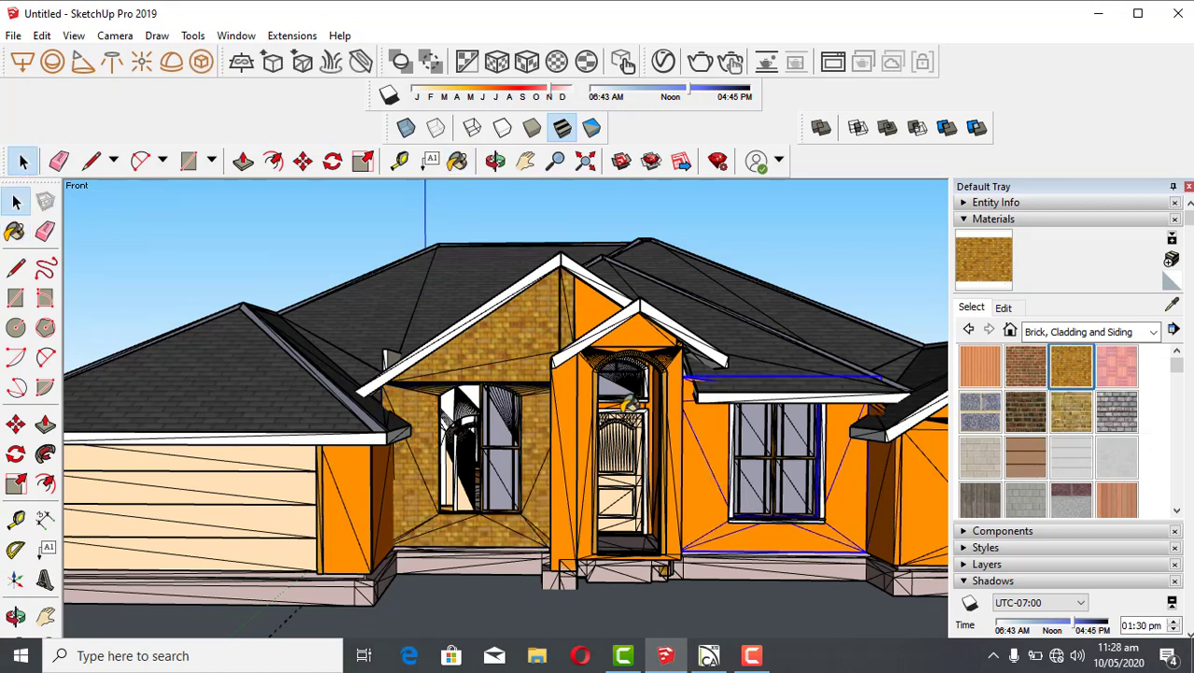
pyautogui.click(1070, 367)
pyautogui.scroll(5, 705, 459)
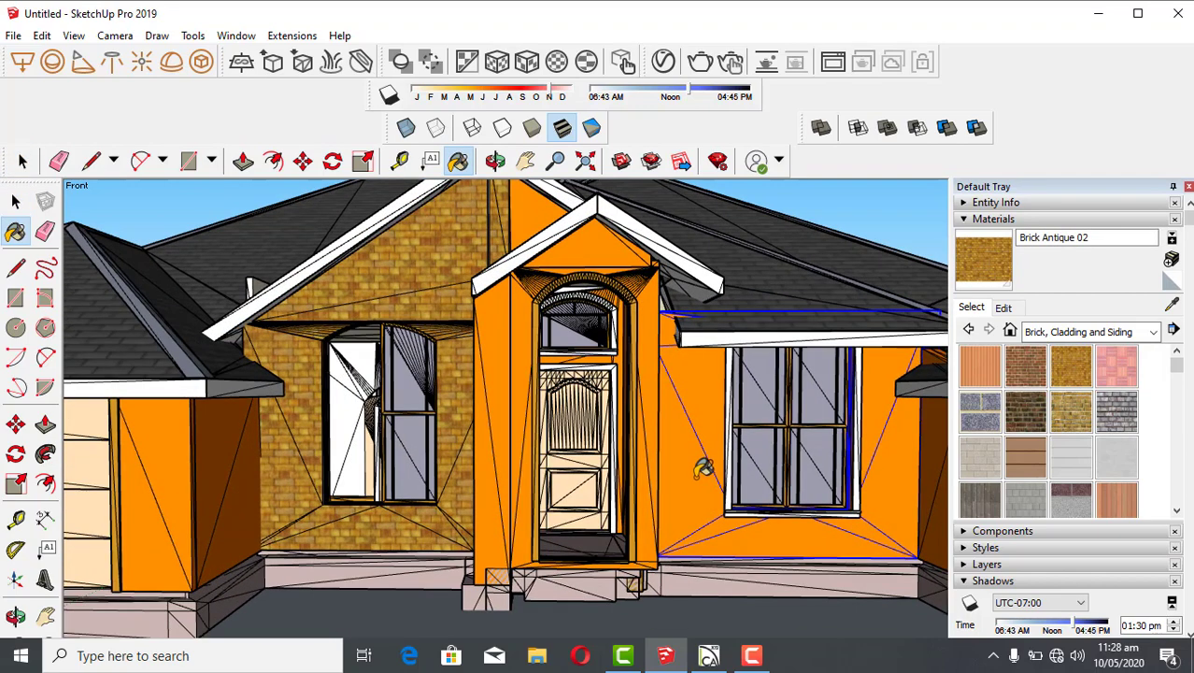
pyautogui.scroll(-3, 703, 467)
pyautogui.scroll(2, 696, 509)
pyautogui.scroll(-3, 697, 510)
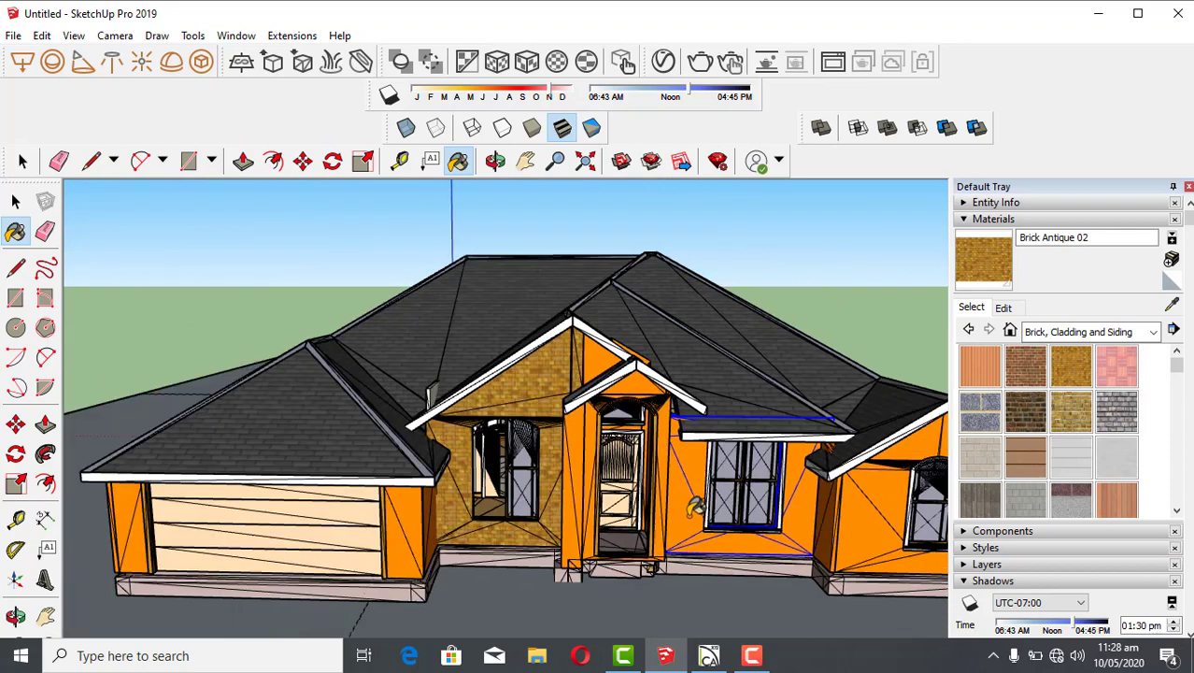
pyautogui.scroll(2, 746, 561)
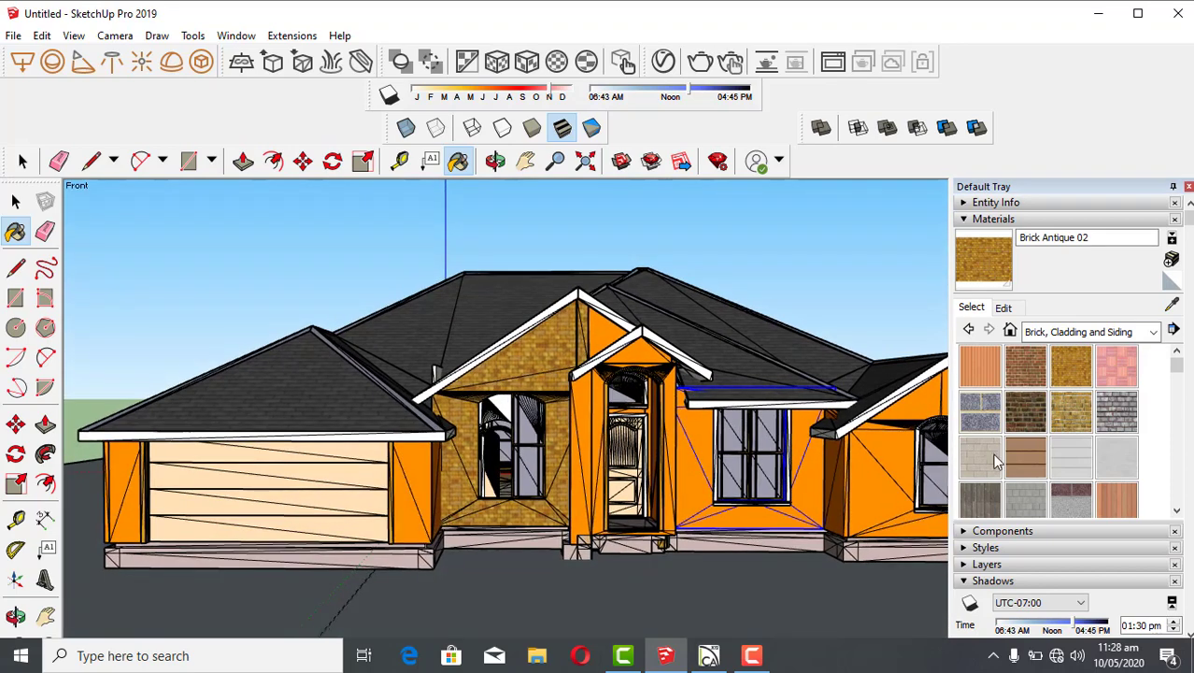
pyautogui.click(22, 161)
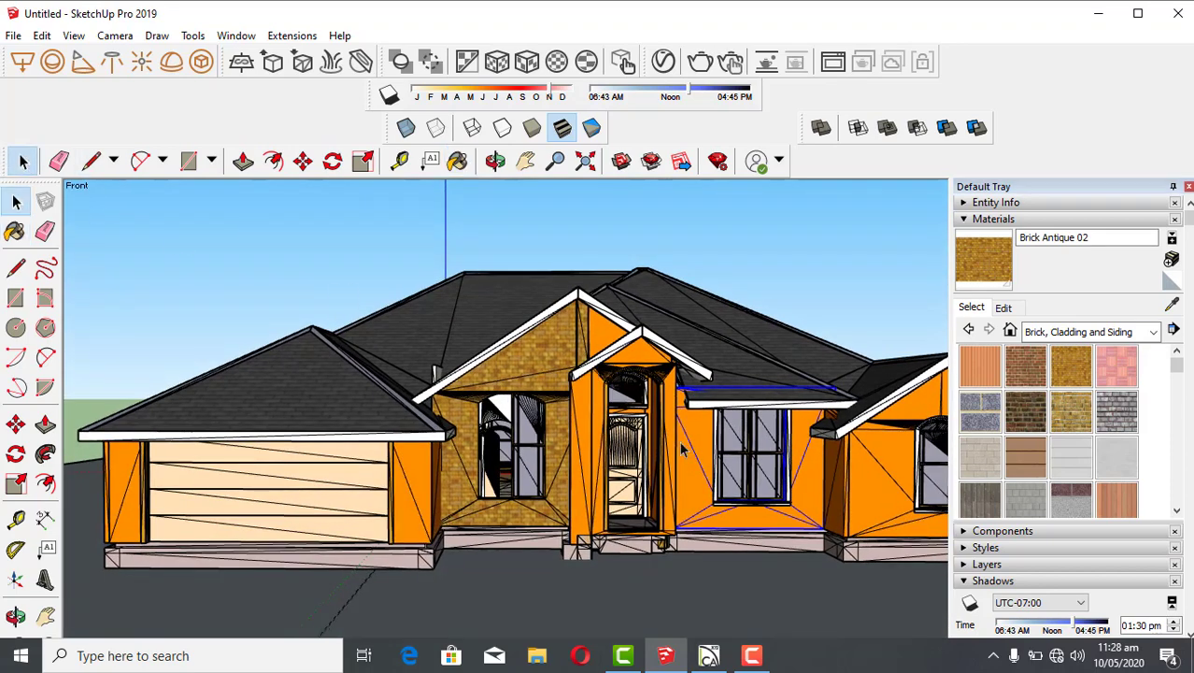
pyautogui.rightClick(696, 456)
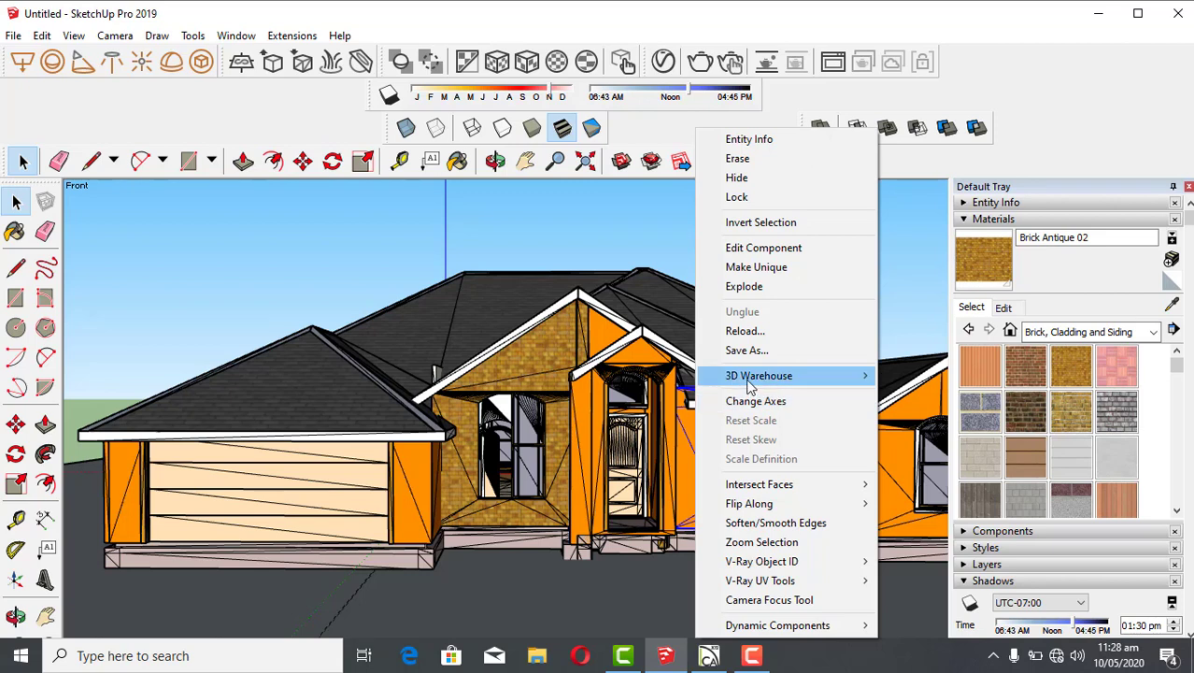
pyautogui.click(749, 287)
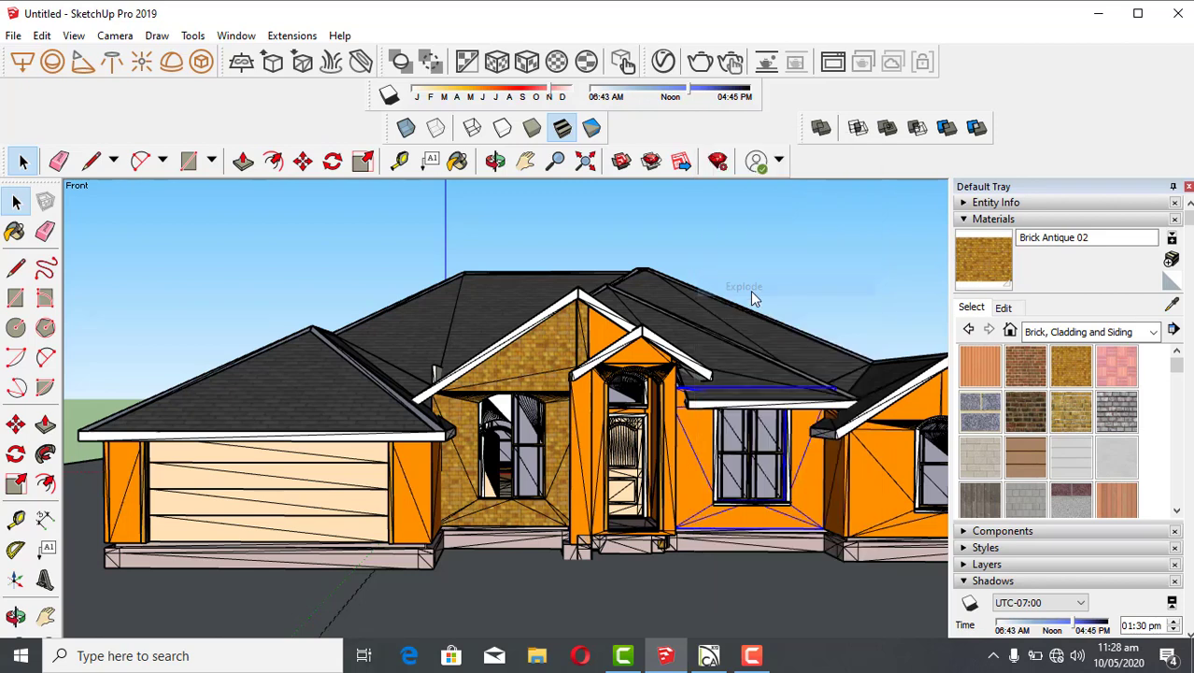
# Paint the exploded wall around the rectangular front window with the Brick Antique 02 material.
pyautogui.click(1080, 361)
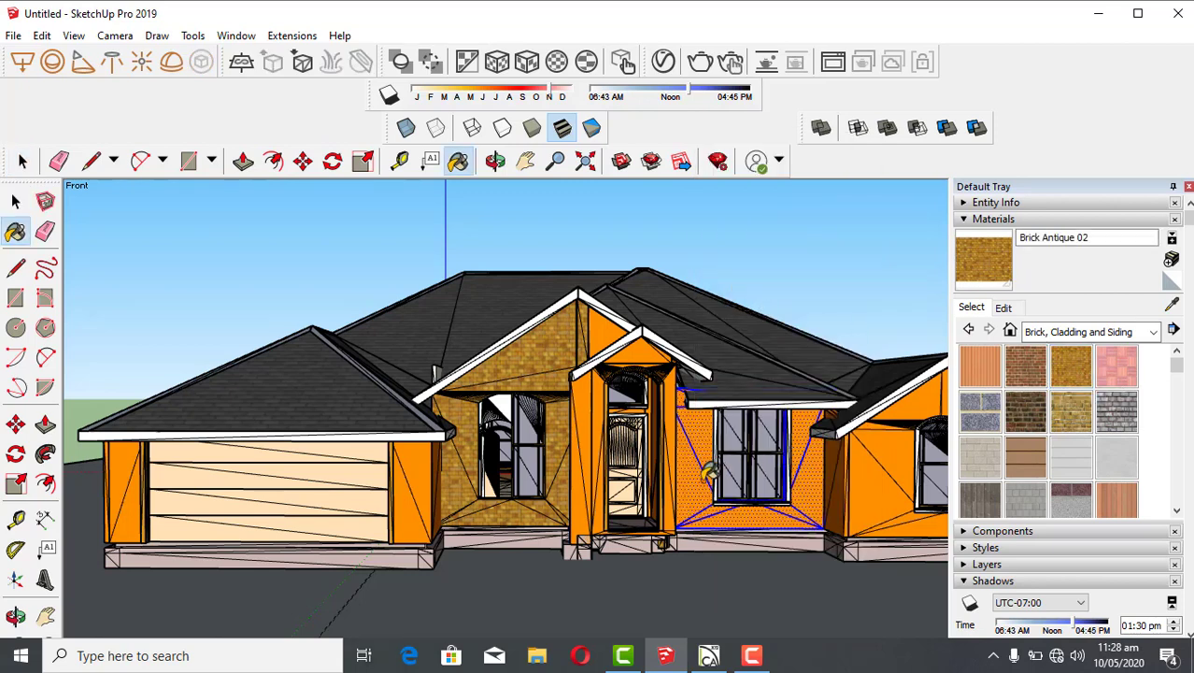
pyautogui.click(708, 473)
pyautogui.press('space')
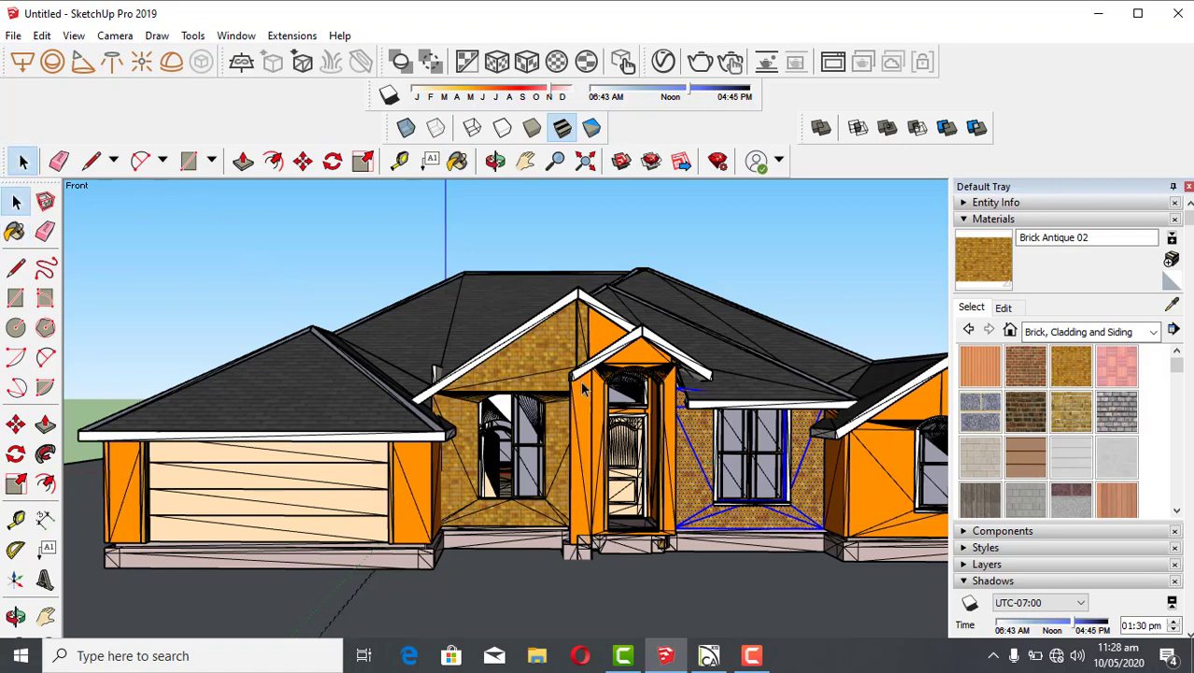
# Explode the narrow entry wall between the arched window and the front door and paint it with Brick Antique 02.
pyautogui.click(589, 412)
pyautogui.rightClick(586, 411)
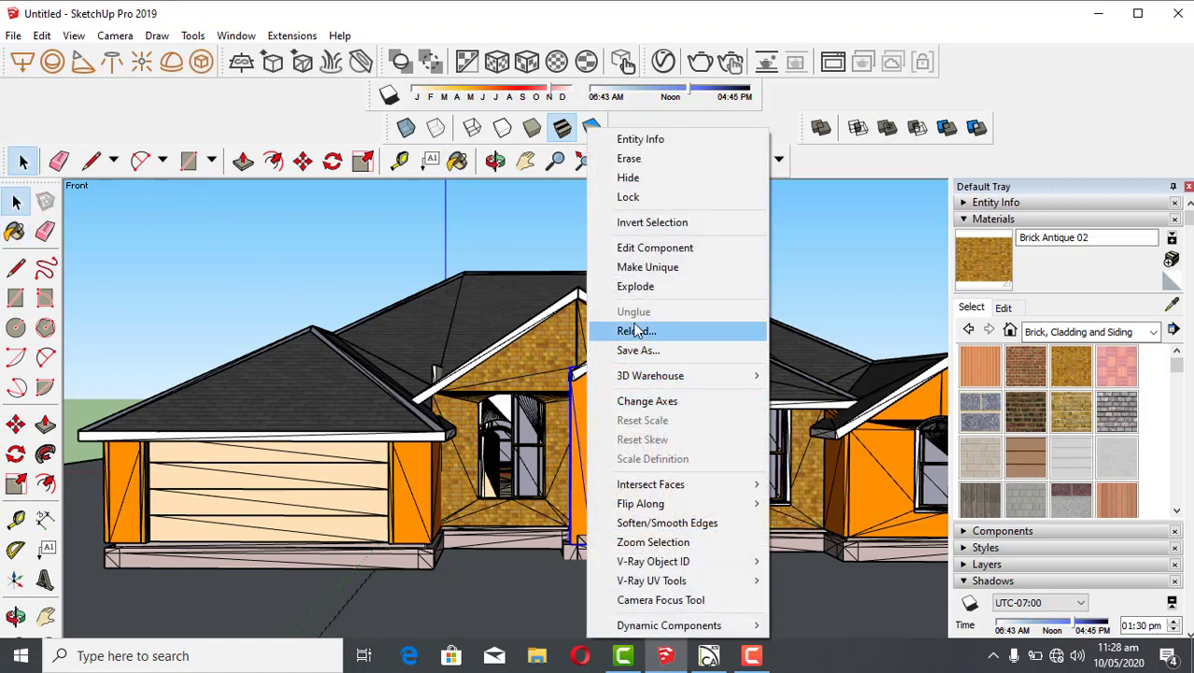
pyautogui.click(639, 287)
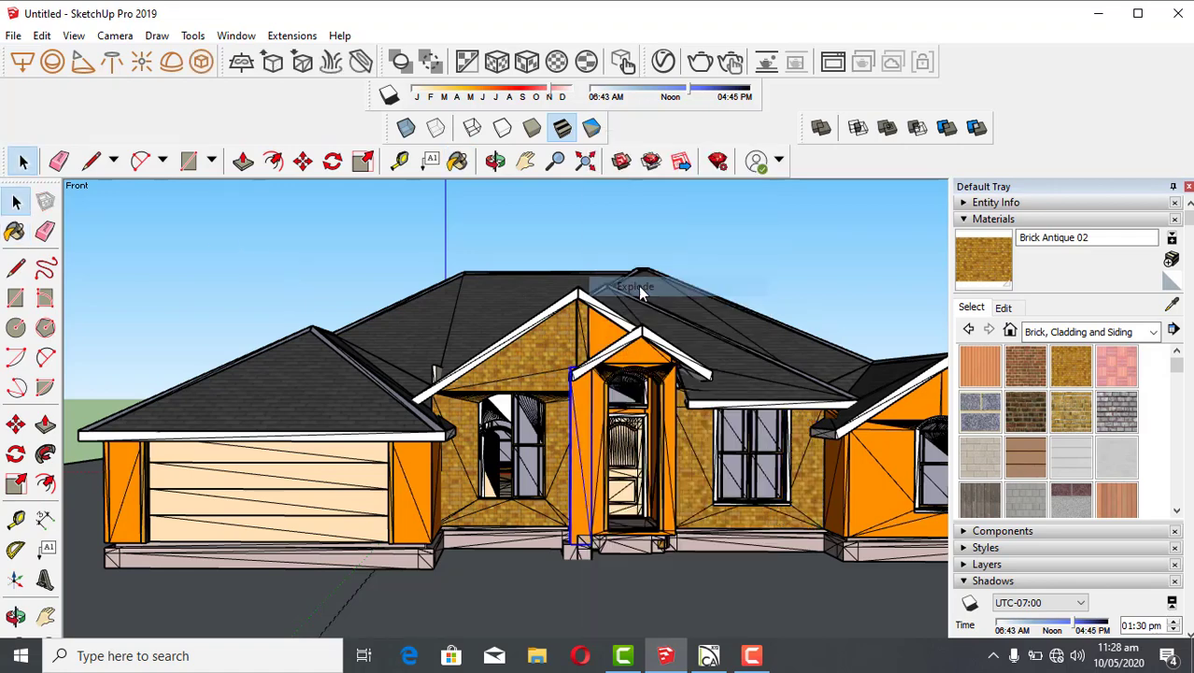
pyautogui.click(1077, 364)
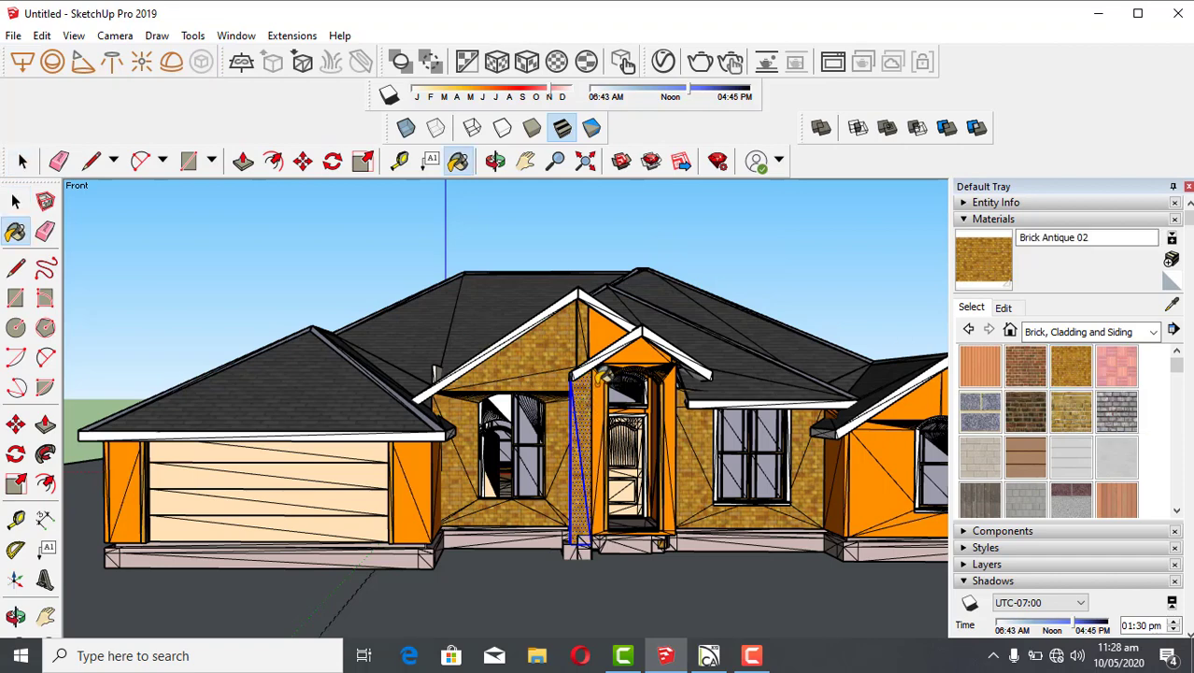
pyautogui.press('space')
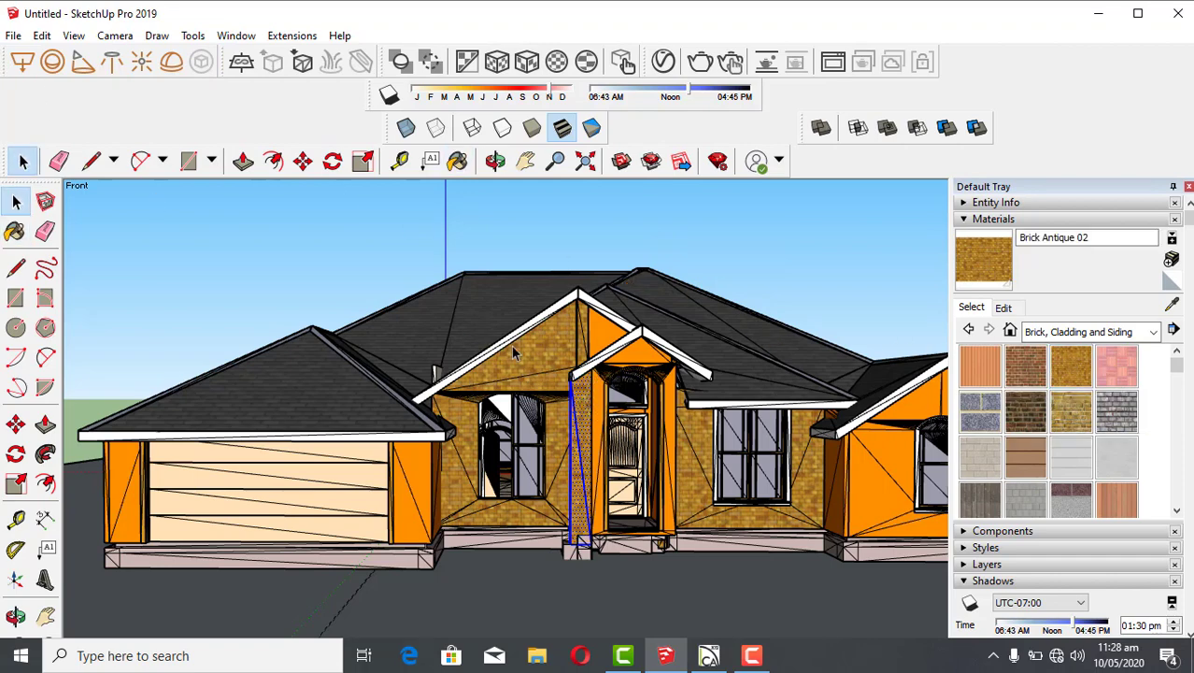
# Paint the ground surface around the house with Grass Dark Green from the Landscaping, Fencing and Vegetation materials.
pyautogui.scroll(-2, 511, 348)
pyautogui.moveTo(509, 359); pyautogui.dragTo(498, 479, button='middle')
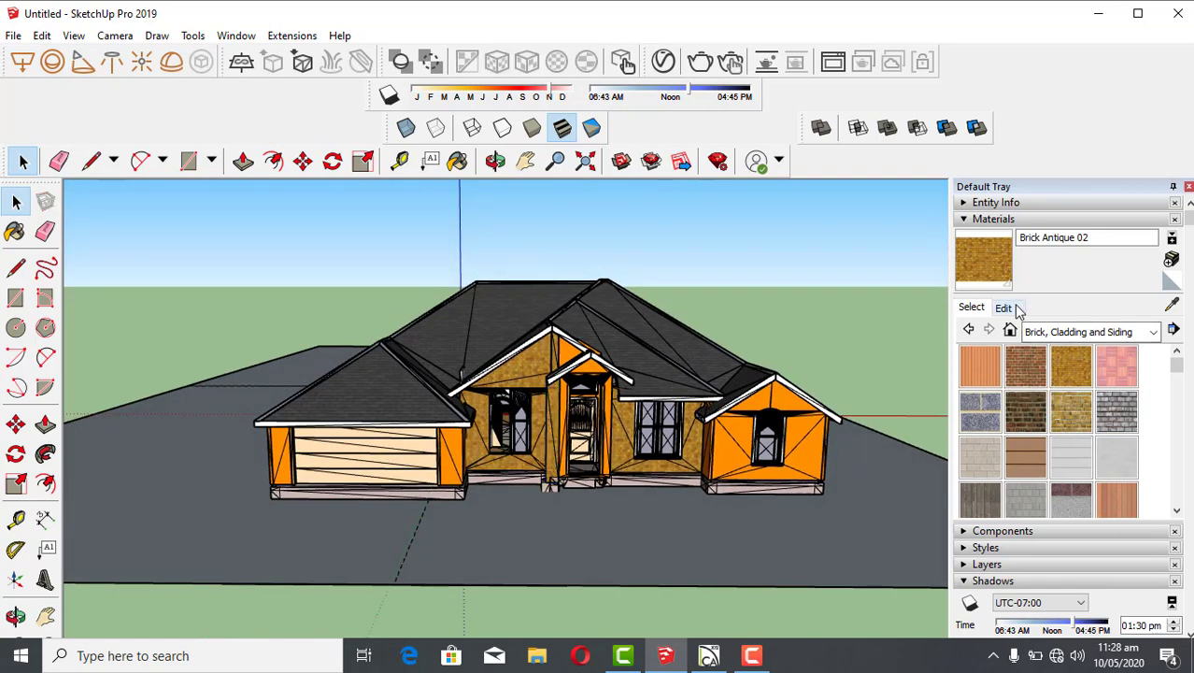
pyautogui.click(1029, 332)
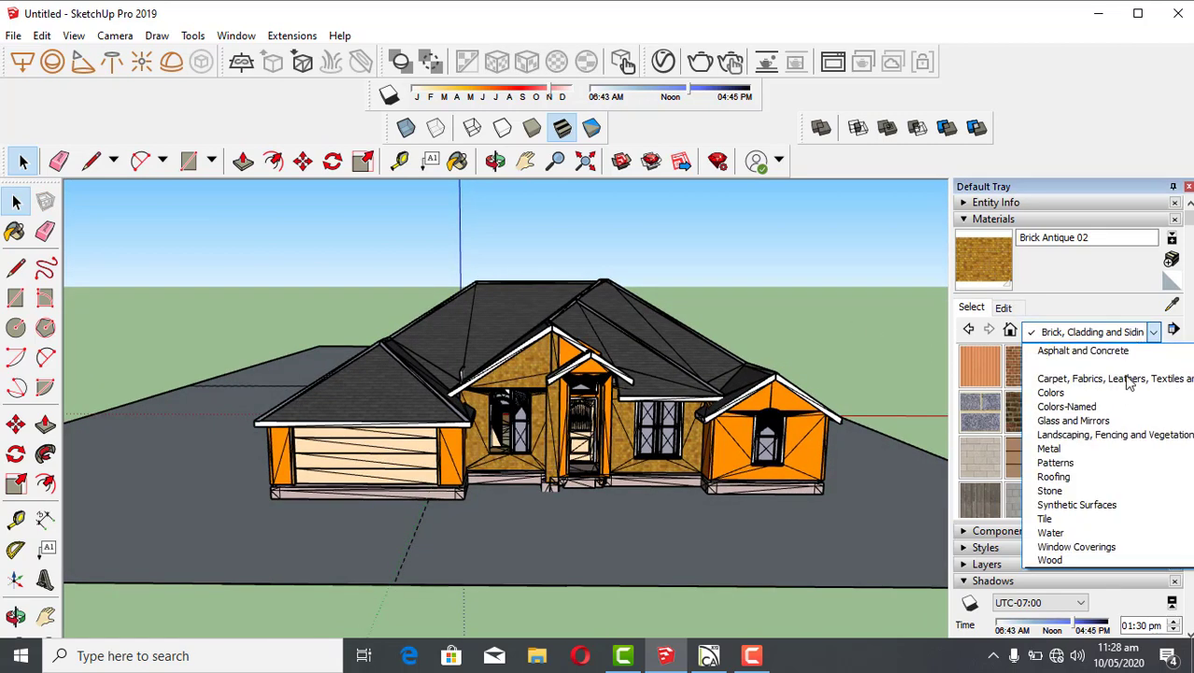
pyautogui.click(1127, 438)
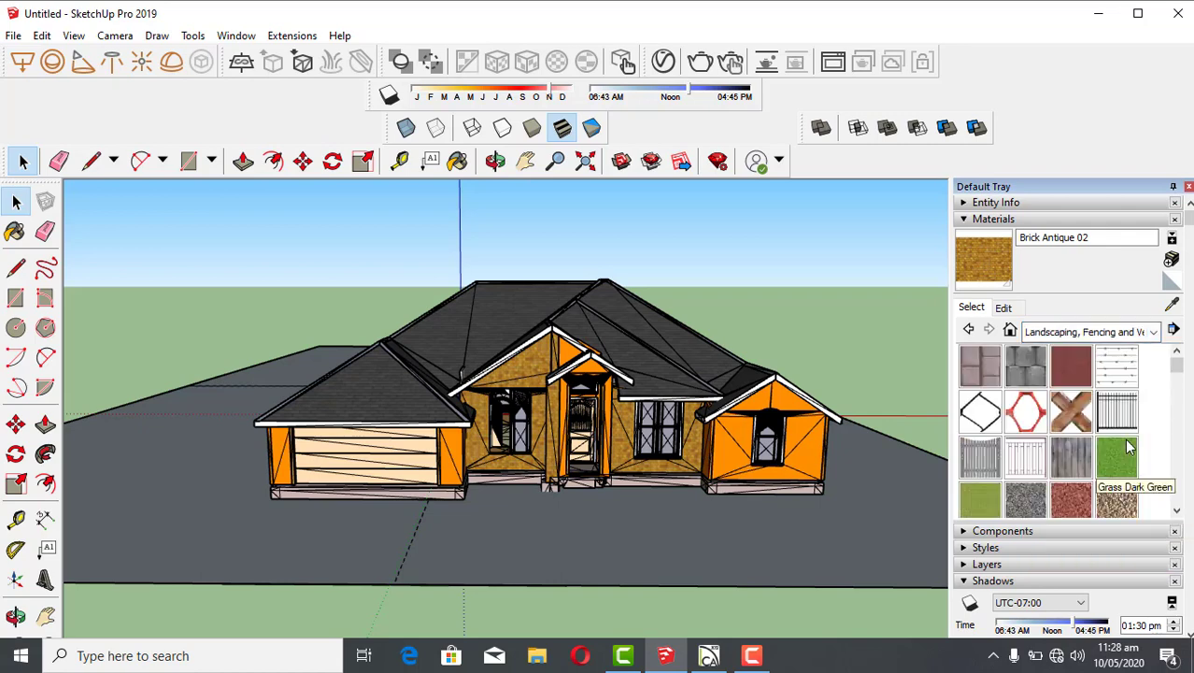
pyautogui.click(1117, 457)
pyautogui.scroll(2, 763, 526)
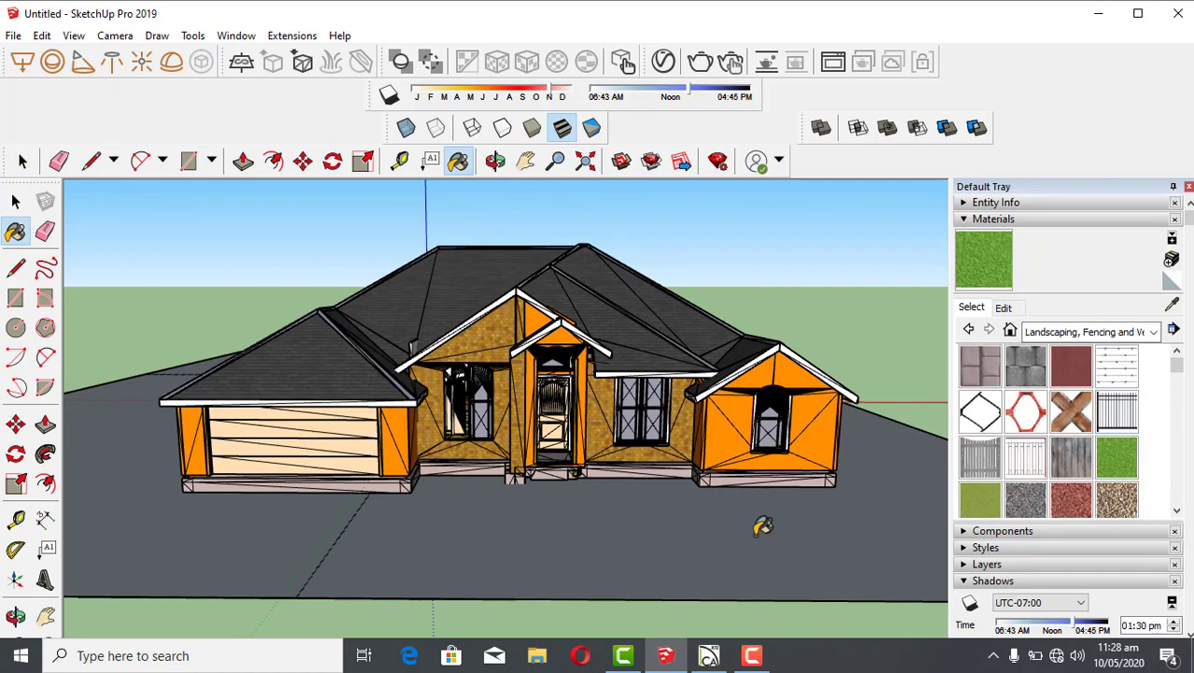
pyautogui.click(763, 526)
pyautogui.scroll(2, 475, 439)
pyautogui.scroll(-3, 525, 485)
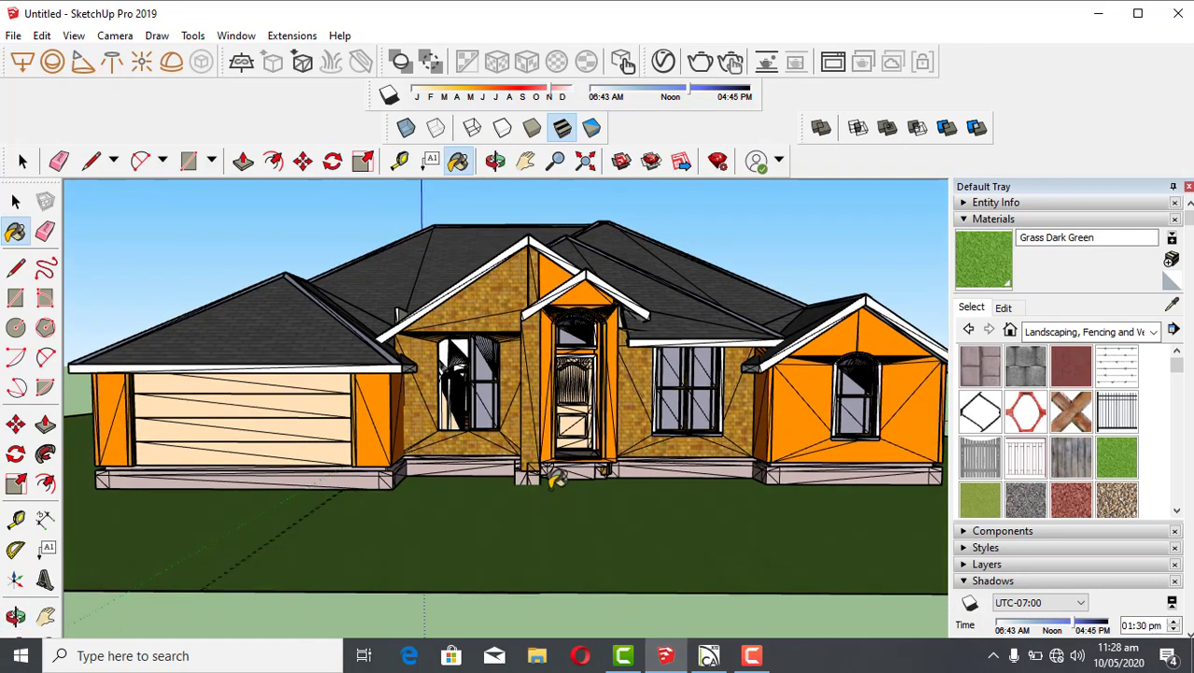
pyautogui.moveTo(522, 485); pyautogui.dragTo(549, 496, button='middle')
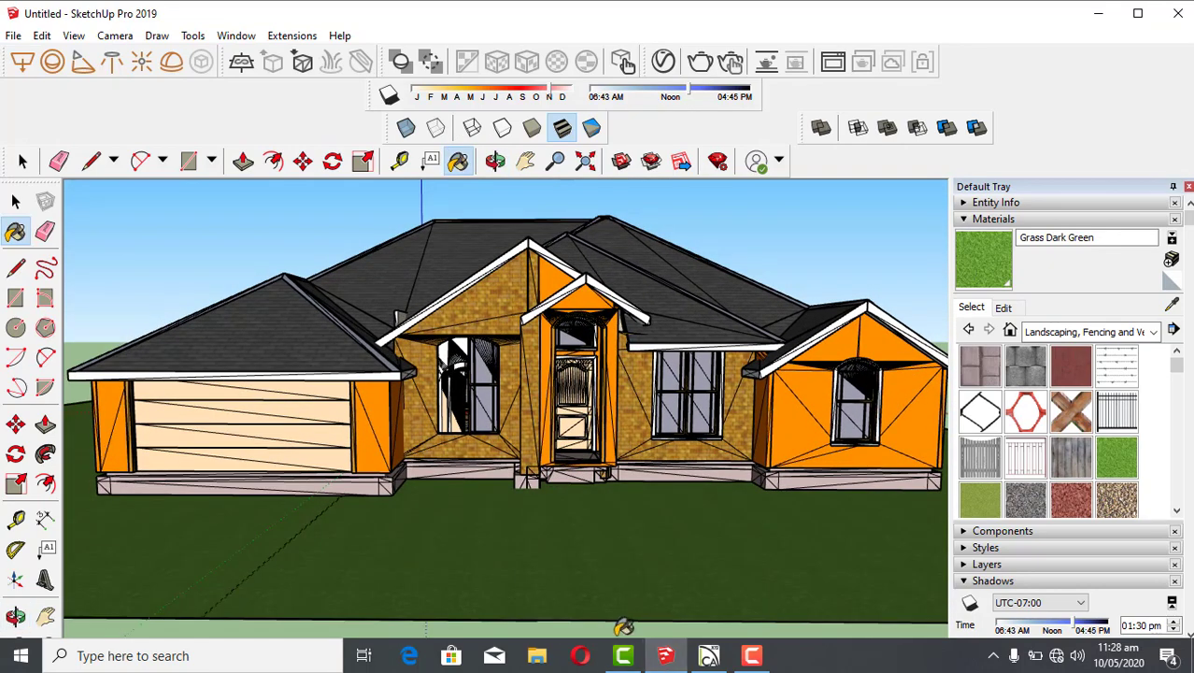
pyautogui.moveTo(618, 547)
pyautogui.keyDown('shift'); pyautogui.mouseDown(button='middle')
pyautogui.moveTo(606, 587)
pyautogui.moveTo(587, 468)
pyautogui.moveTo(591, 519)
pyautogui.mouseUp(button='middle'); pyautogui.keyUp('shift')
pyautogui.click(15, 232)
pyautogui.click(21, 168)
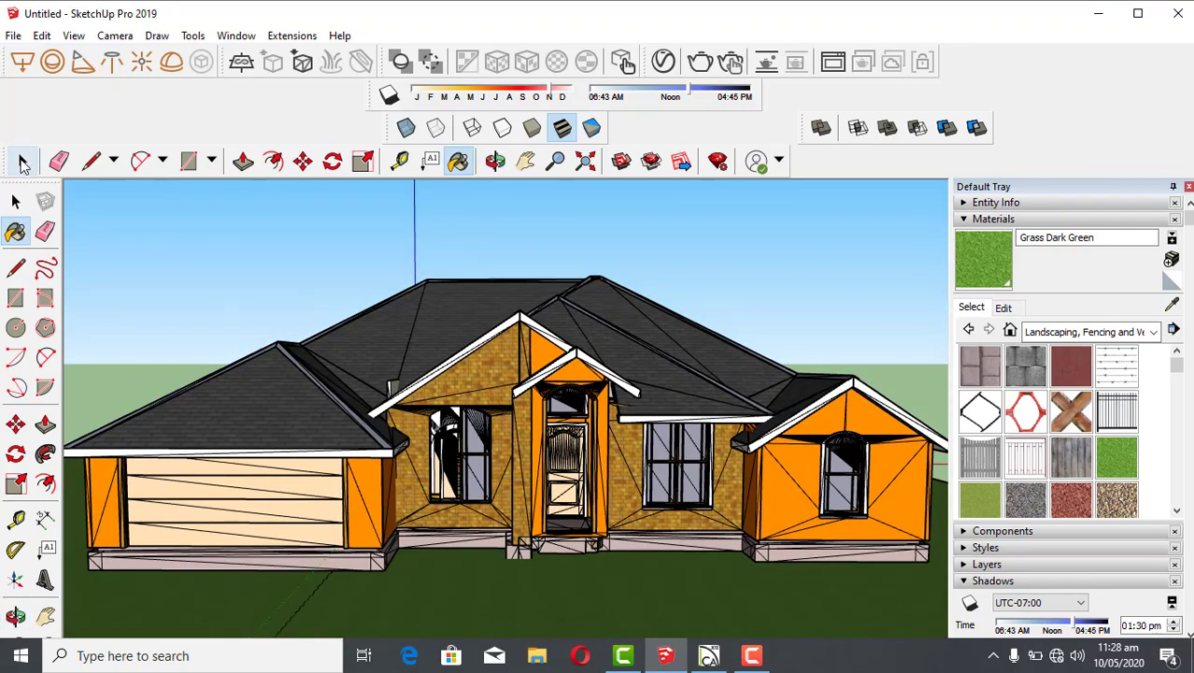
# Frame the front of the house and place a V-Ray dome light on the grass in front of the garage.
pyautogui.scroll(4, 585, 523)
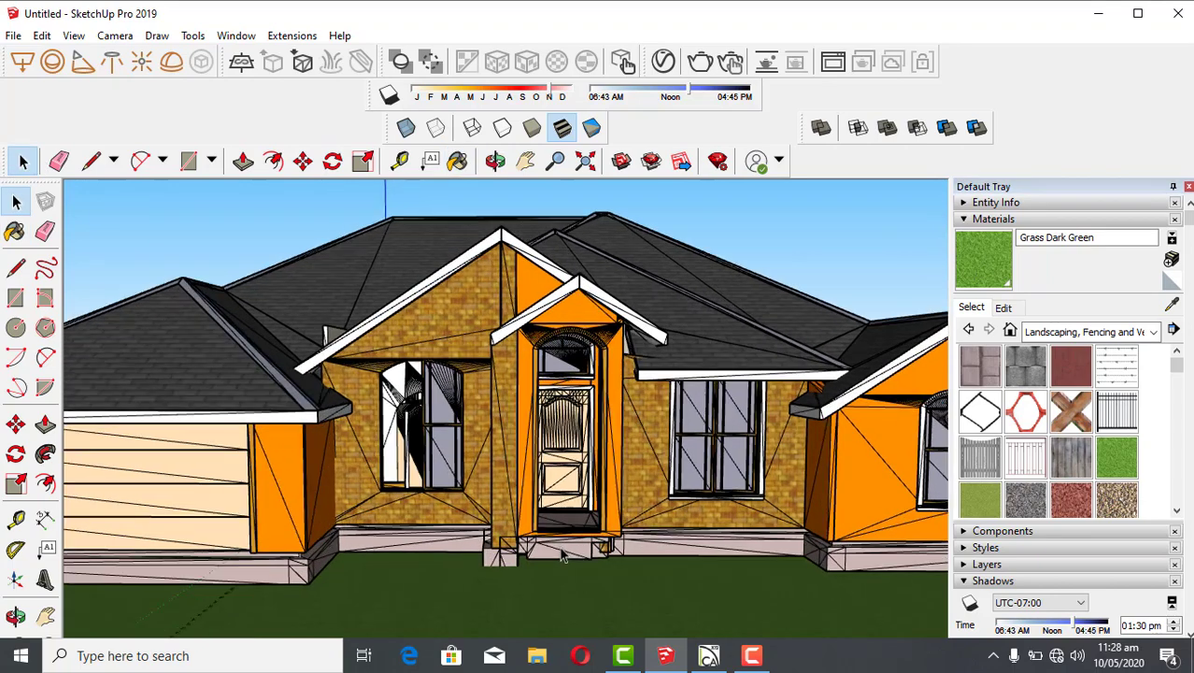
pyautogui.scroll(-2, 565, 551)
pyautogui.scroll(-2, 561, 554)
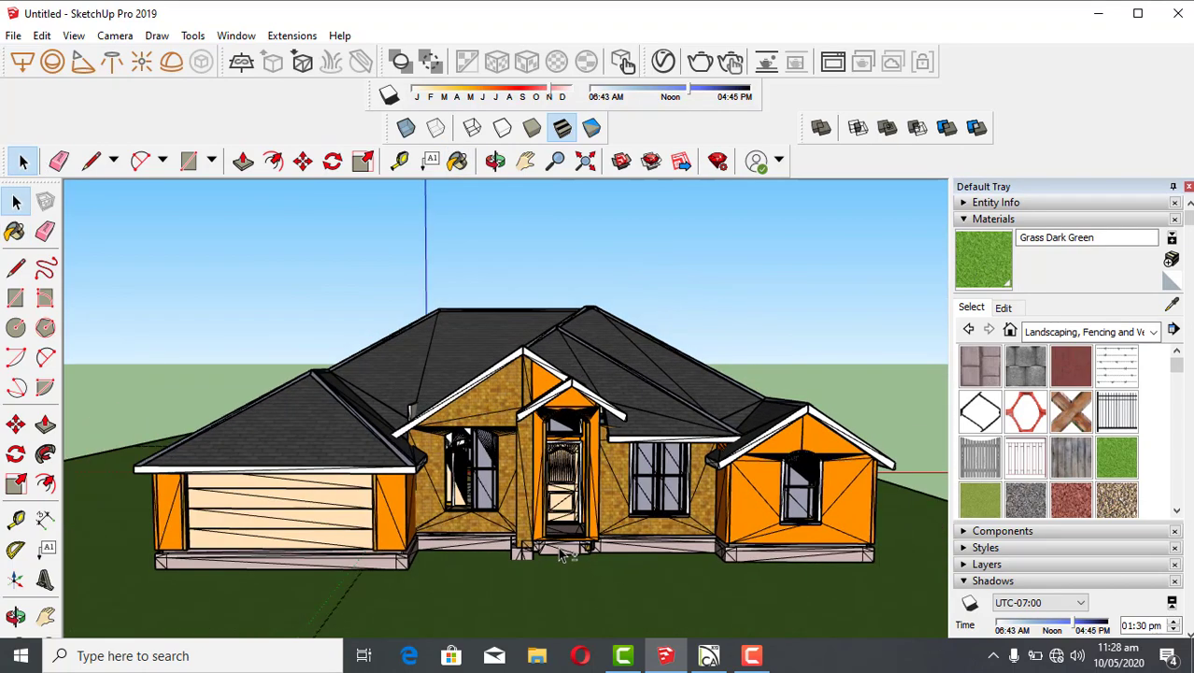
pyautogui.keyDown('shift'); pyautogui.moveTo(560, 537); pyautogui.dragTo(572, 509, button='middle'); pyautogui.keyUp('shift')
pyautogui.scroll(1, 578, 518)
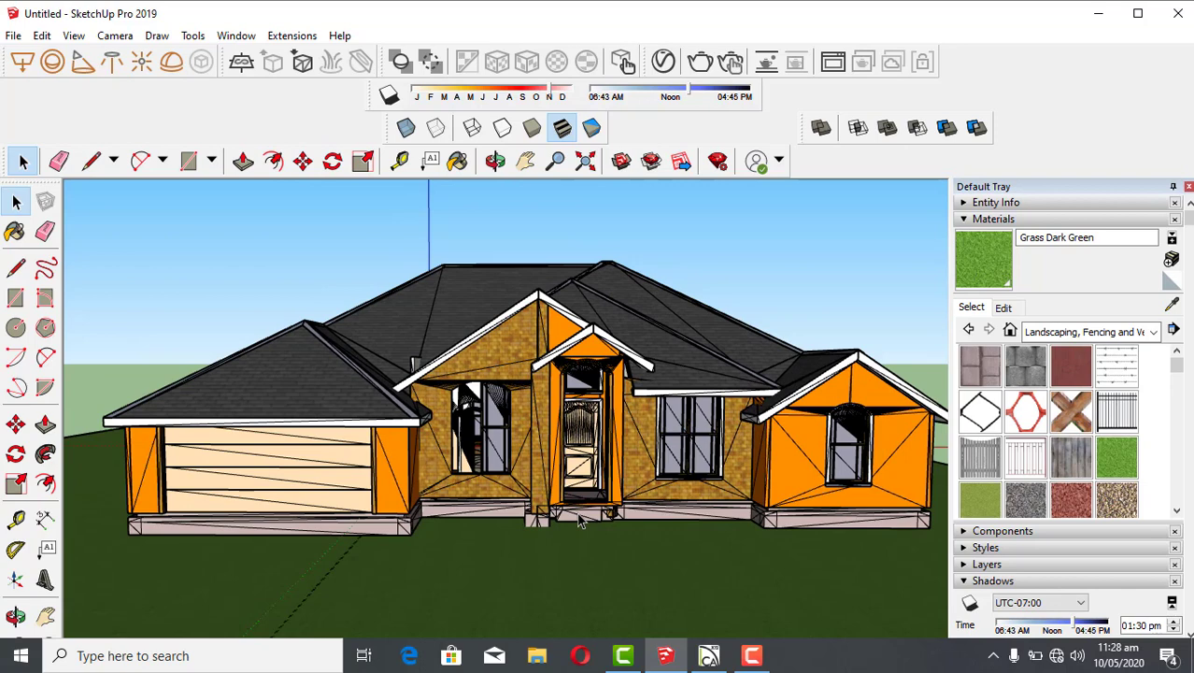
pyautogui.scroll(1, 579, 521)
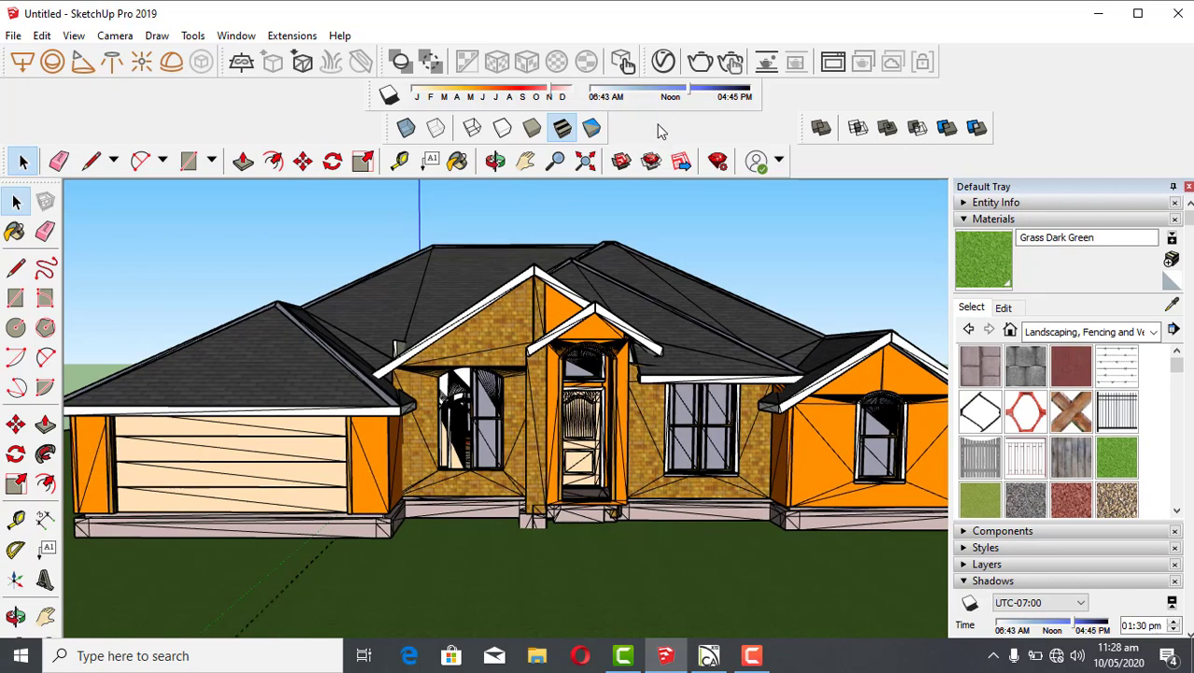
pyautogui.click(171, 60)
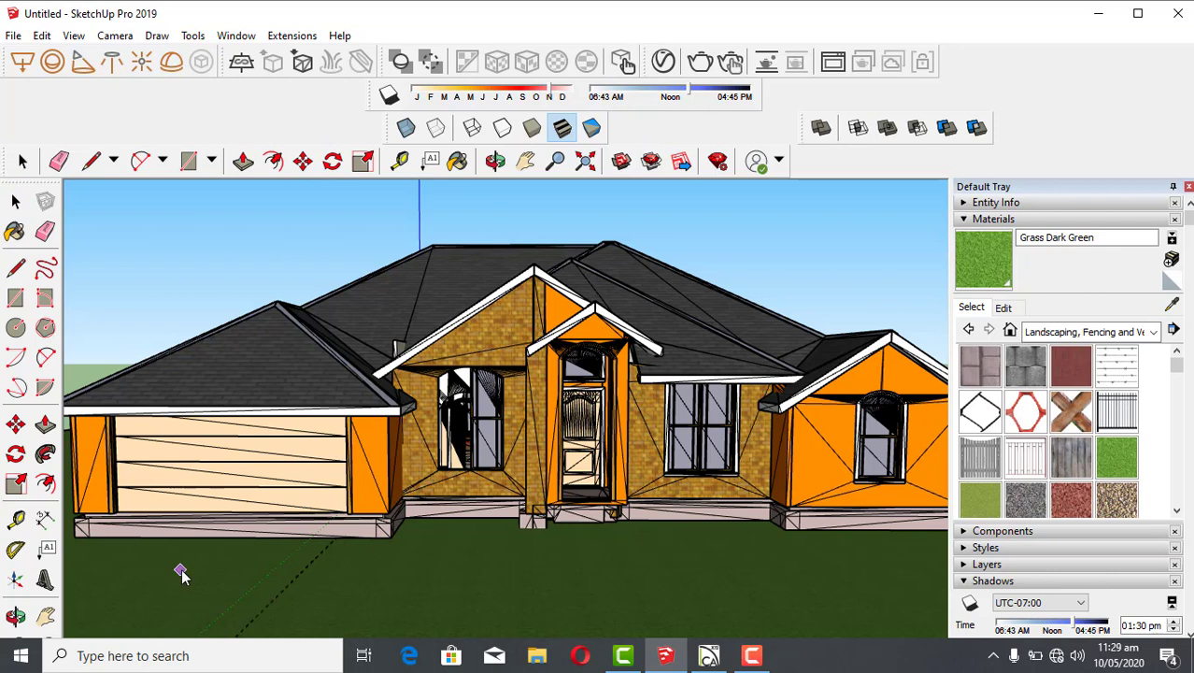
pyautogui.press('space')
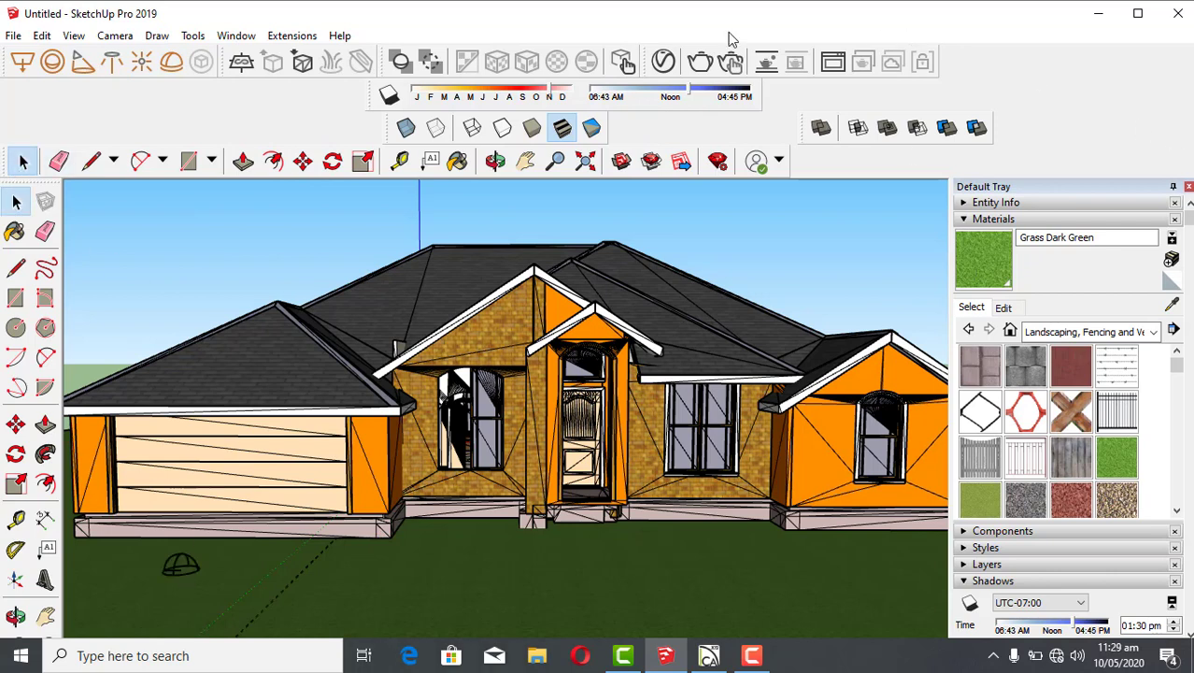
# Bring up the V-Ray Asset Editor and start an interactive V-Ray render of the front view.
pyautogui.click(663, 61)
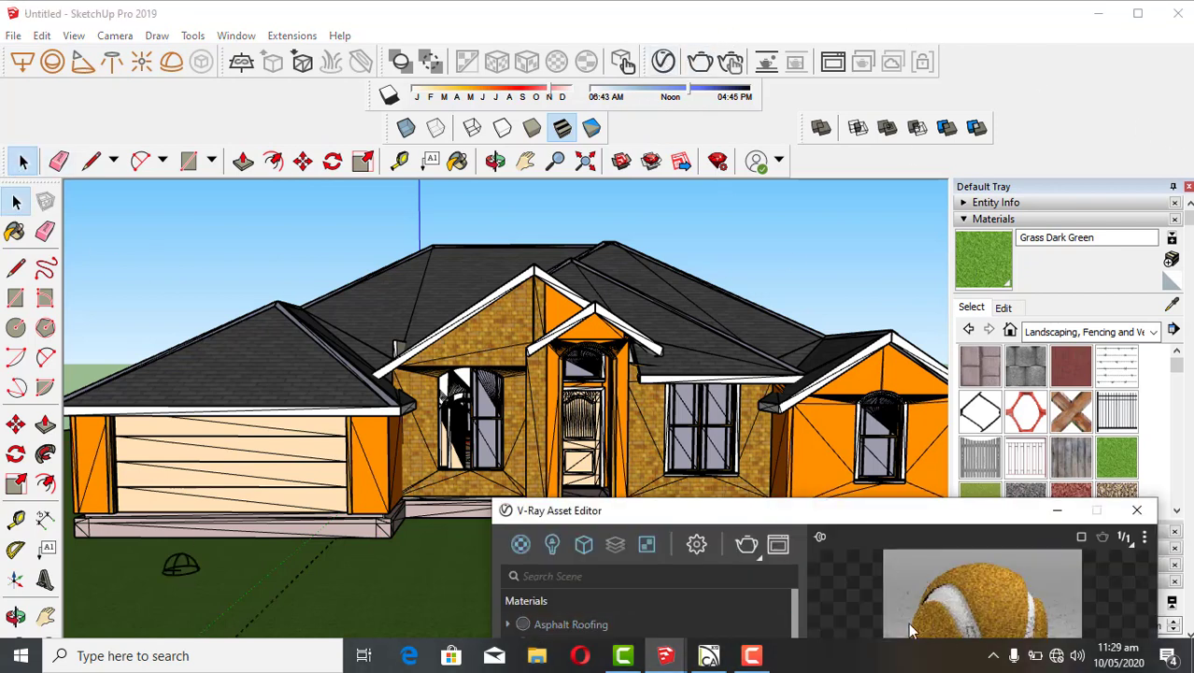
pyautogui.moveTo(944, 518); pyautogui.dragTo(1039, 59)
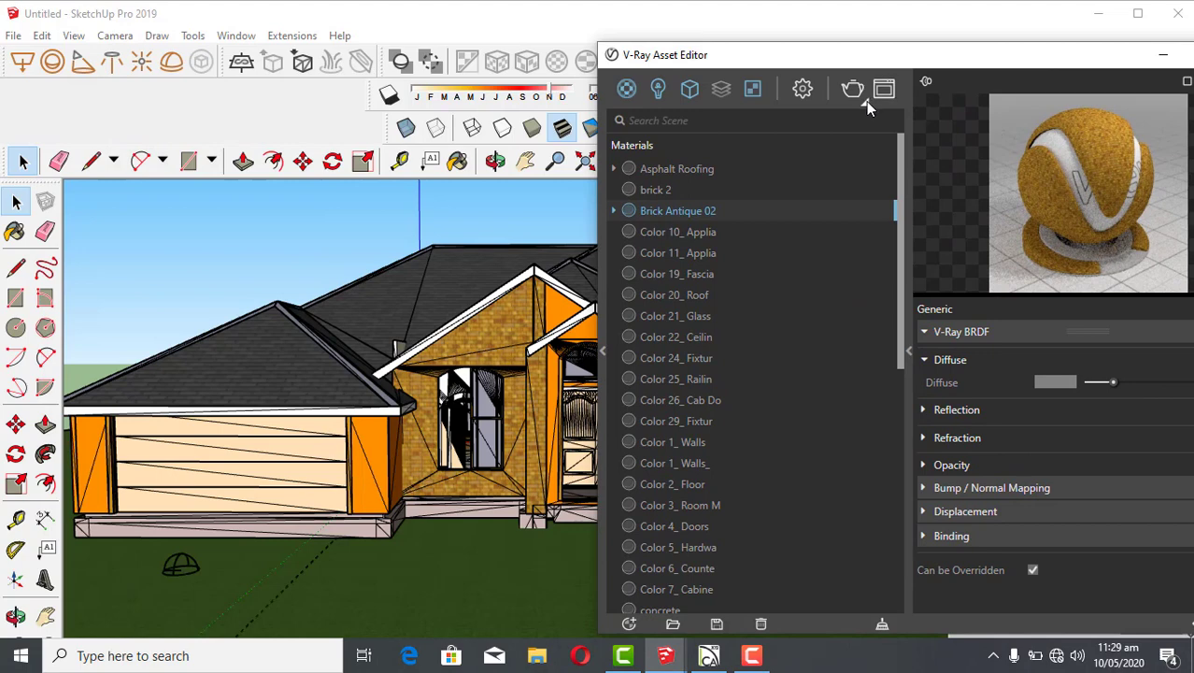
pyautogui.moveTo(866, 101)
pyautogui.click(855, 131)
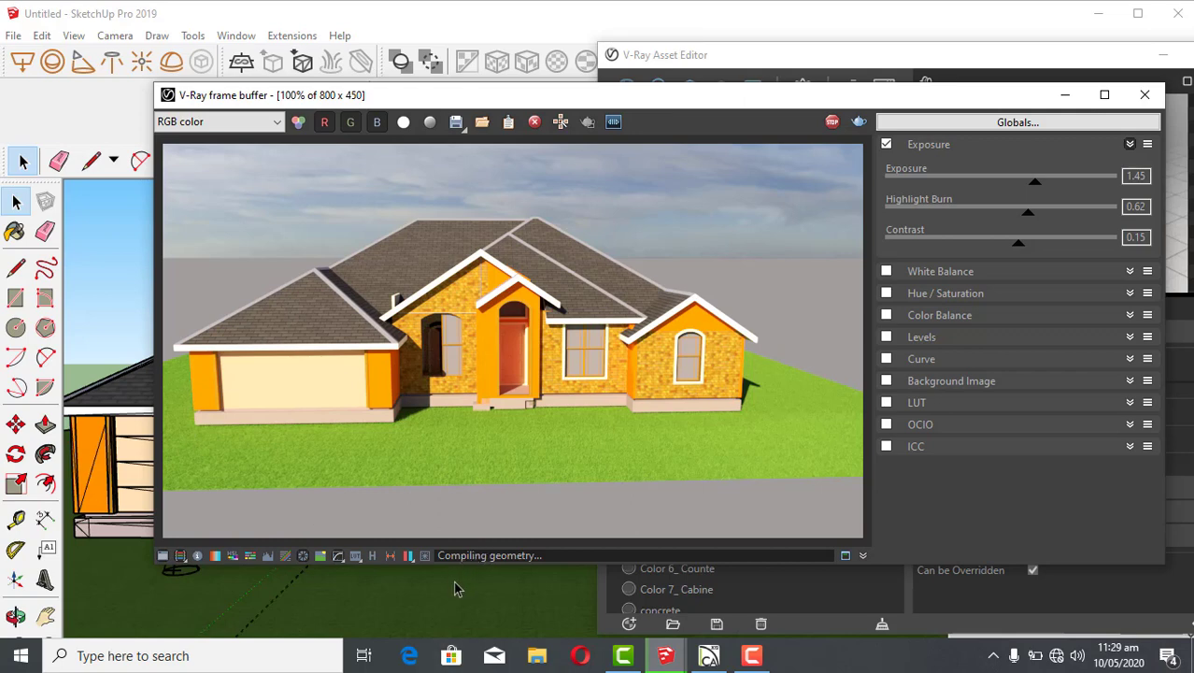
# Switch to Chief Architect, dismiss the Time Tracker notice, view the original brick house, and return to the V-Ray frame buffer.
pyautogui.moveTo(495, 655); pyautogui.dragTo(622, 655)
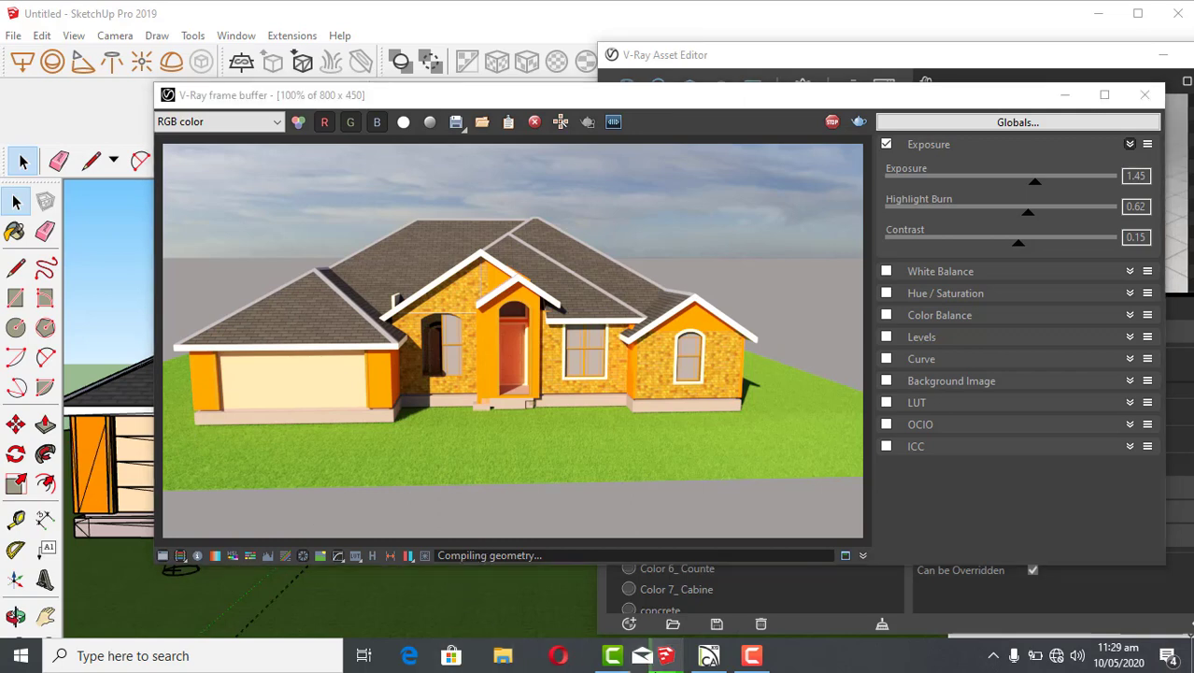
pyautogui.click(708, 657)
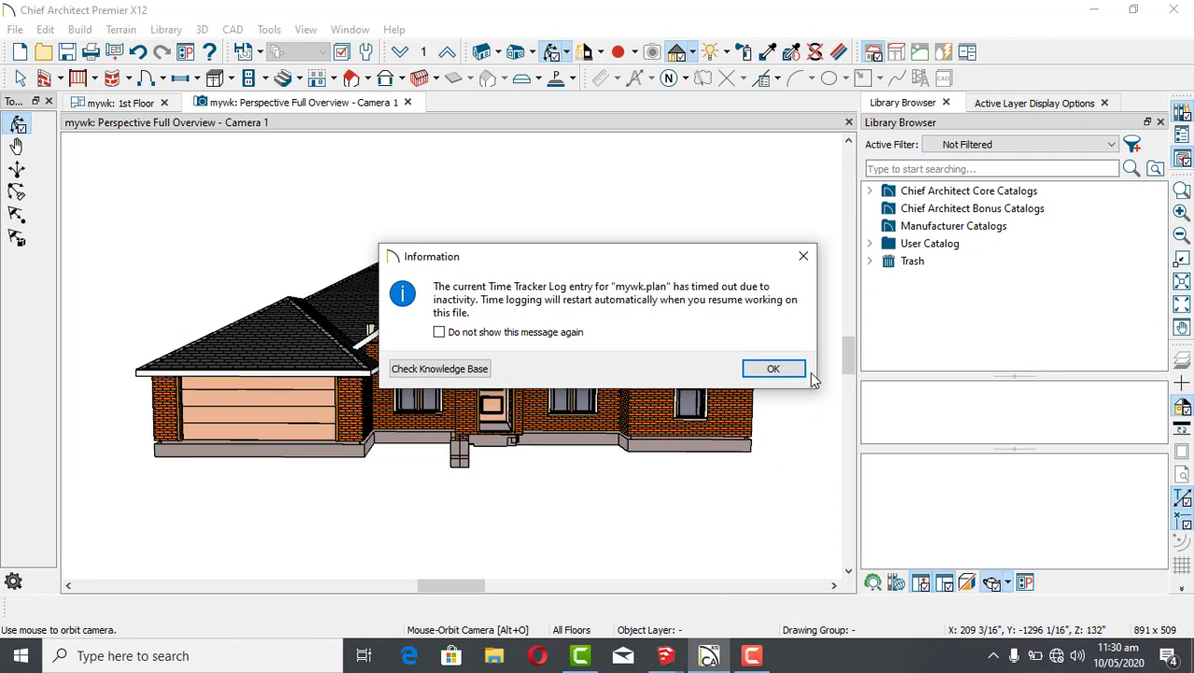
pyautogui.click(774, 369)
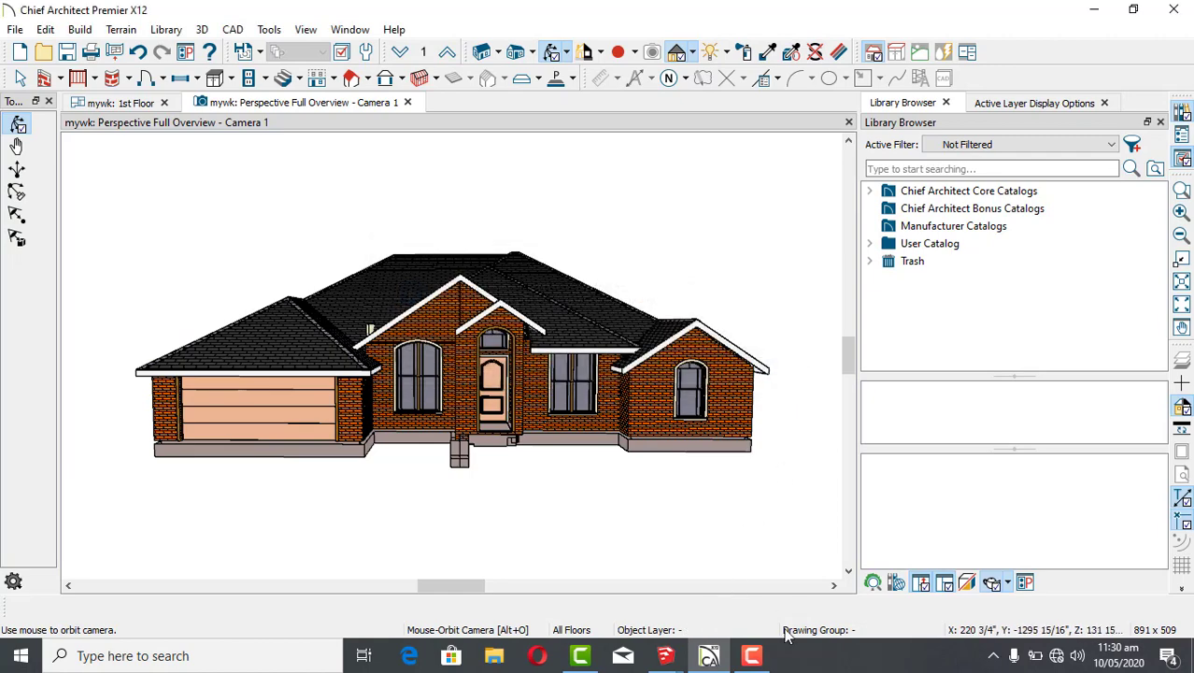
pyautogui.click(663, 659)
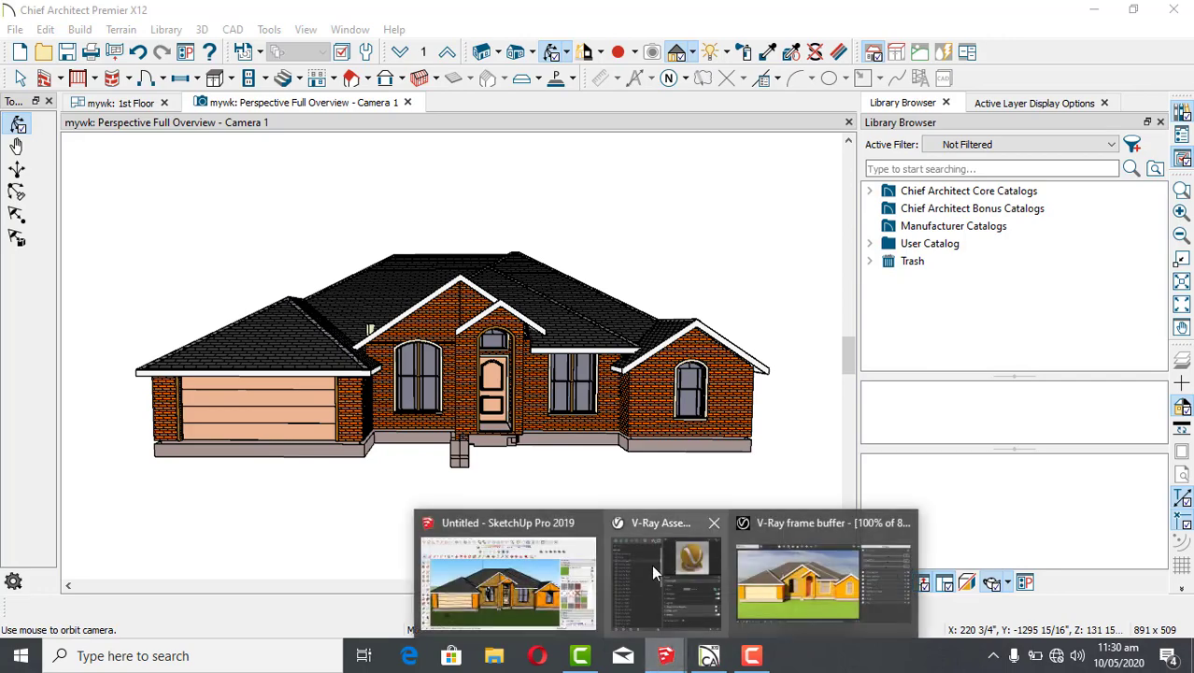
pyautogui.moveTo(651, 565)
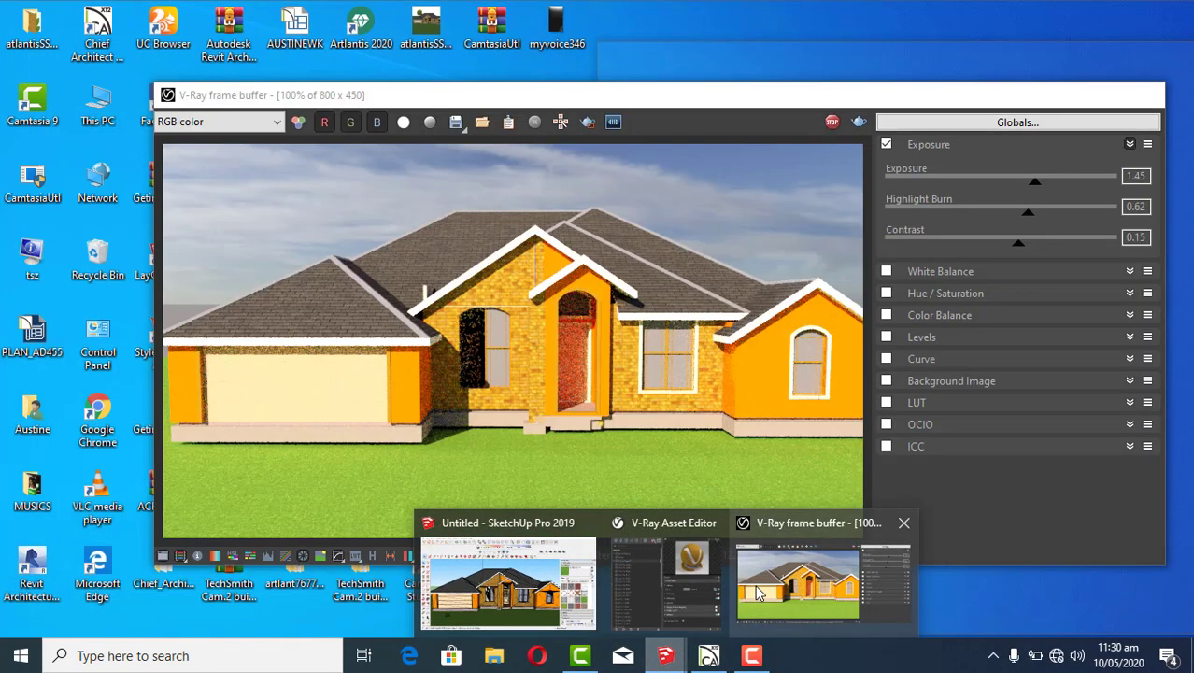
pyautogui.click(759, 591)
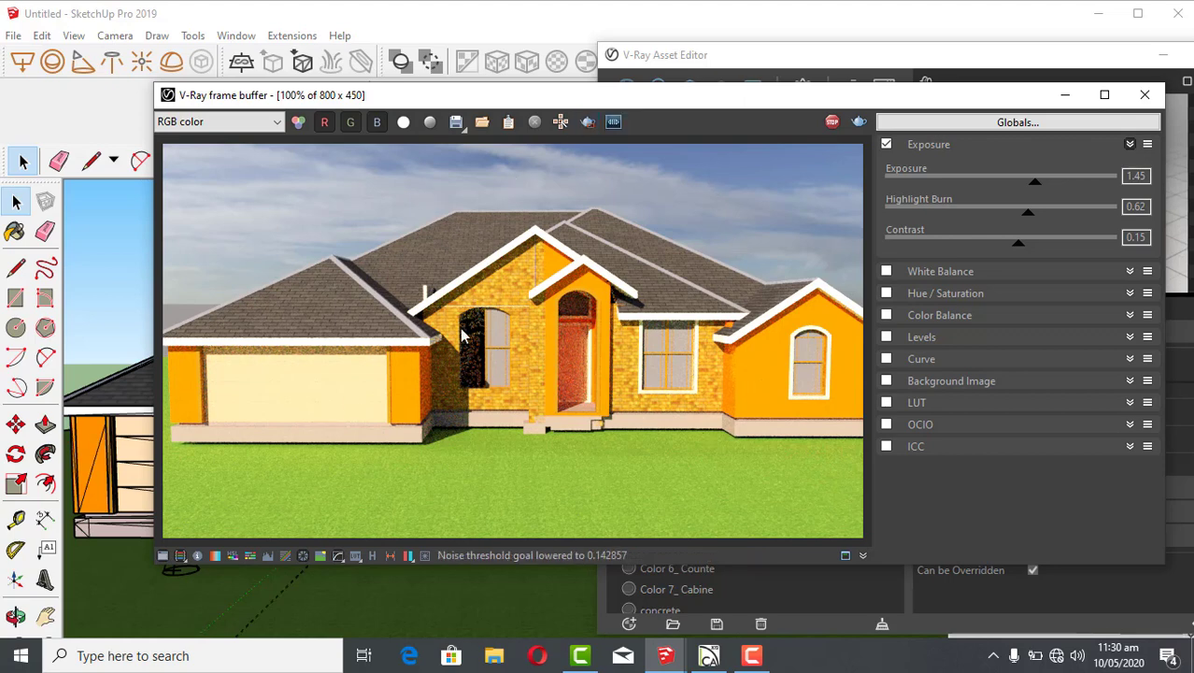
# Set the render's exposure to 1.60 and highlight burn to 0.66, and check the brick walls up close.
pyautogui.moveTo(941, 183); pyautogui.dragTo(1034, 194)
pyautogui.moveTo(1037, 190)
pyautogui.mouseDown()
pyautogui.moveTo(1069, 190)
pyautogui.moveTo(1040, 201)
pyautogui.moveTo(1034, 222)
pyautogui.moveTo(987, 233)
pyautogui.moveTo(1057, 219)
pyautogui.moveTo(1039, 224)
pyautogui.mouseUp()
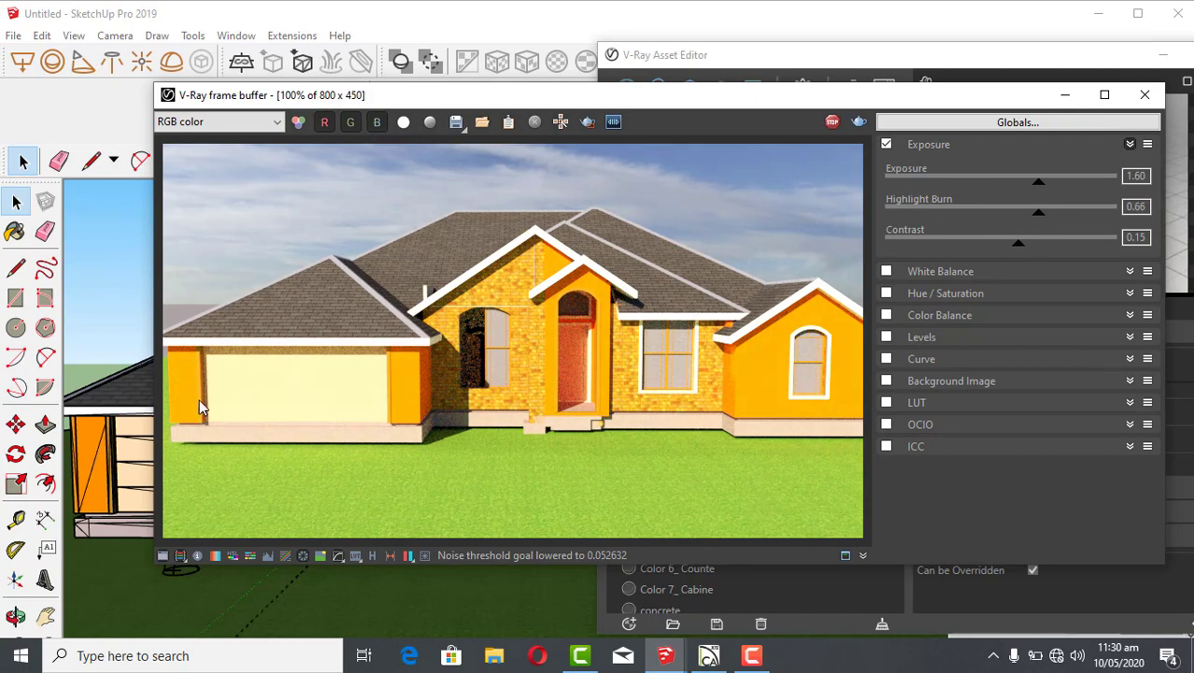
pyautogui.scroll(1, 489, 388)
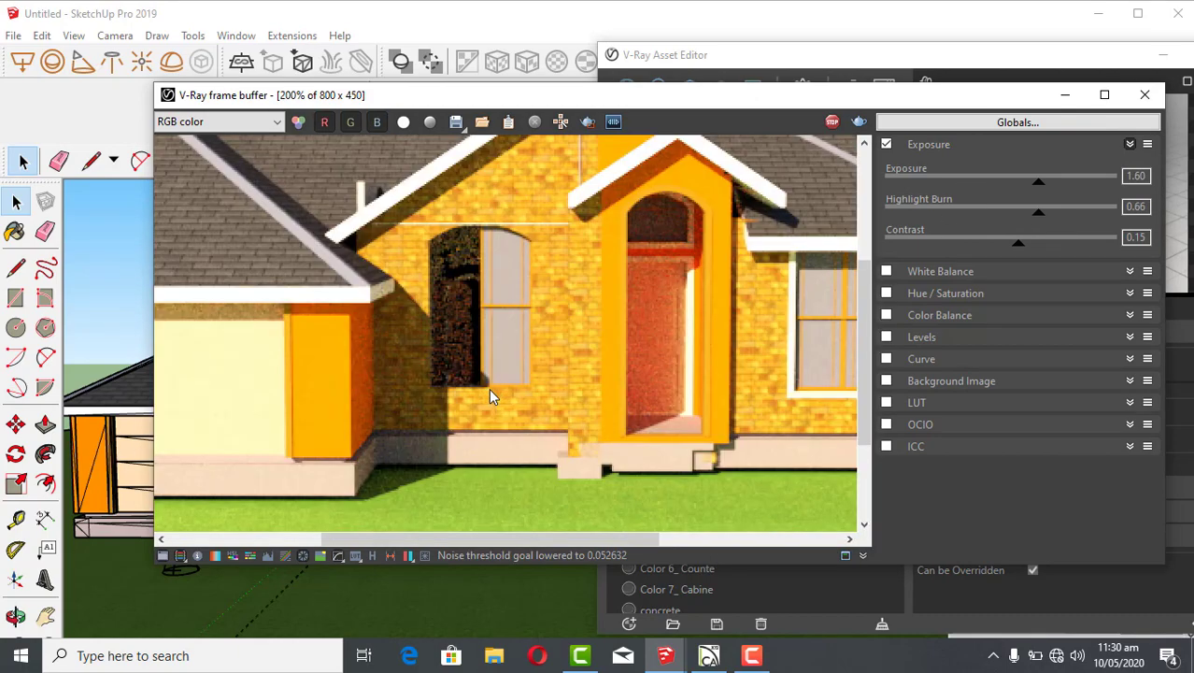
pyautogui.scroll(-2, 488, 388)
pyautogui.scroll(1, 489, 388)
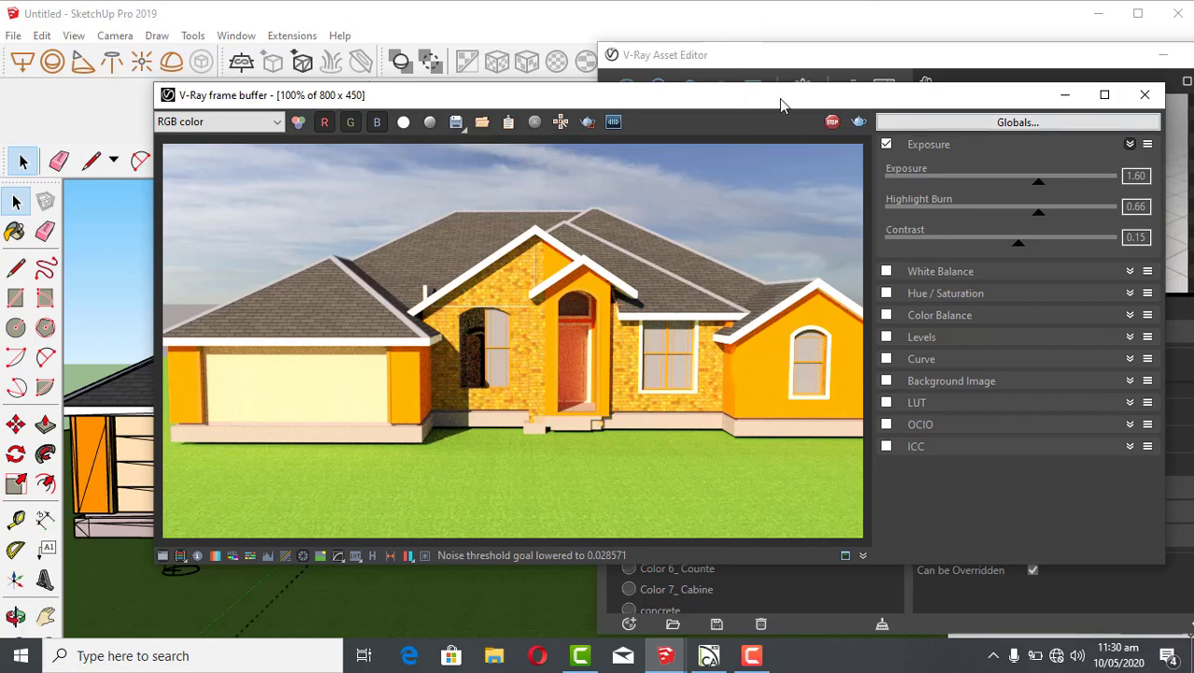
pyautogui.moveTo(780, 98); pyautogui.dragTo(212, 120)
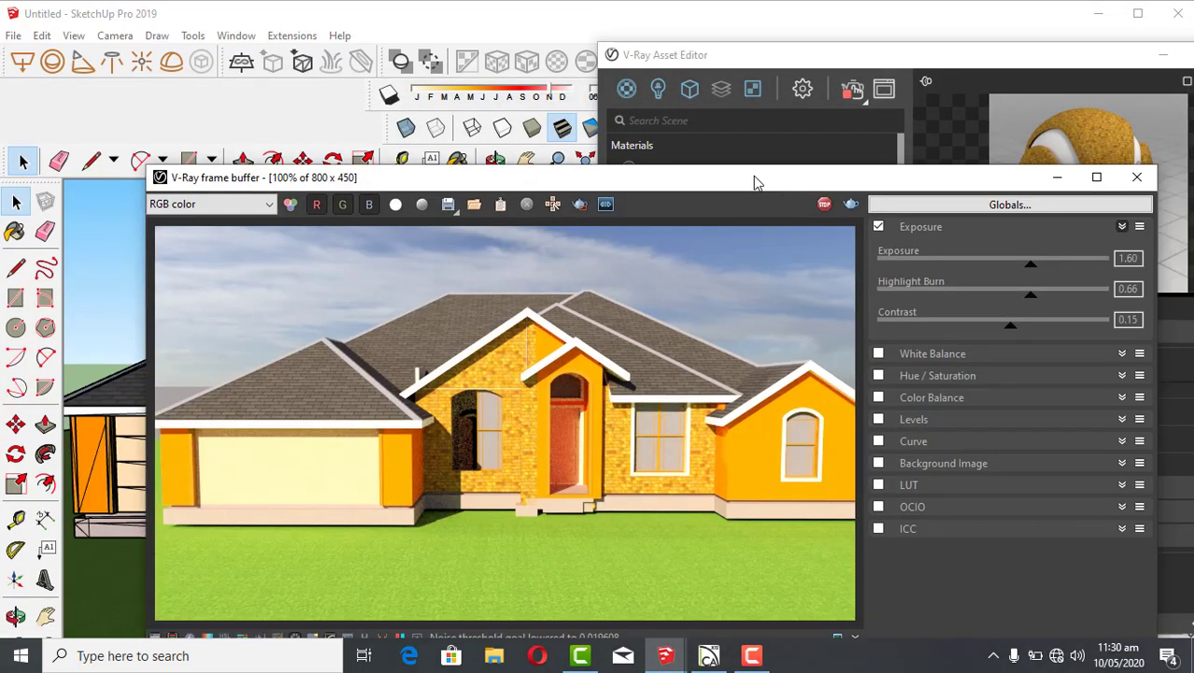